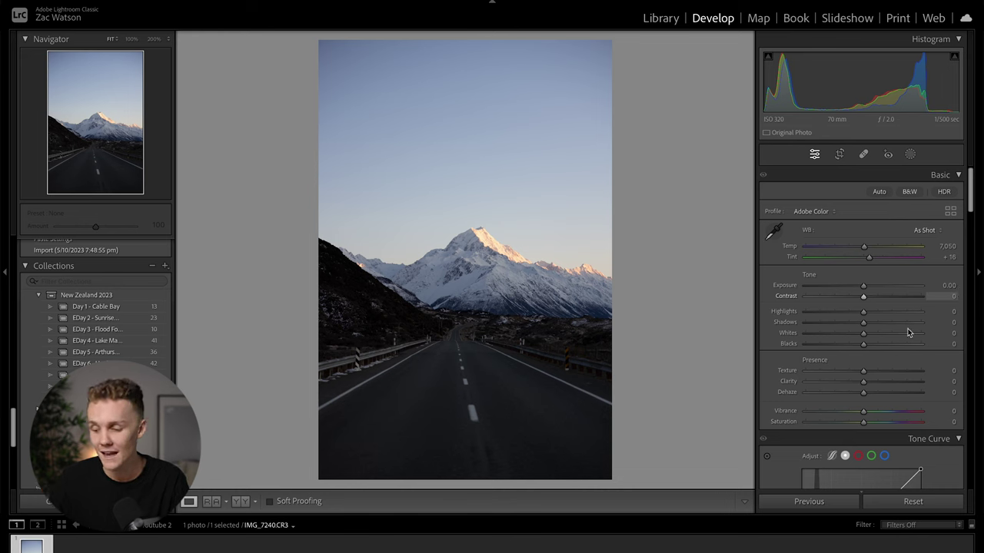
# Browse the Develop panels and look at the Point Color sampling options
pyautogui.scroll(-10, 908, 332)
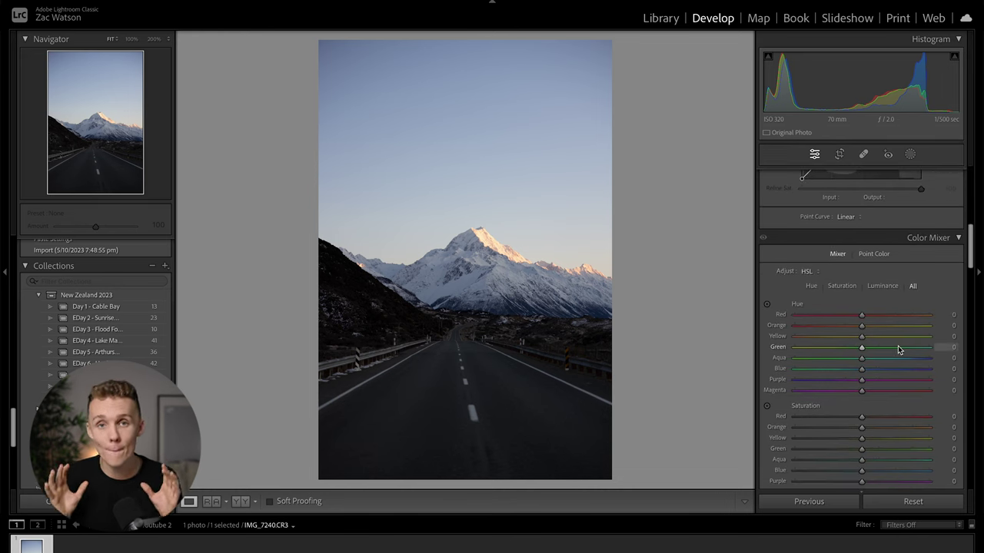
pyautogui.click(875, 256)
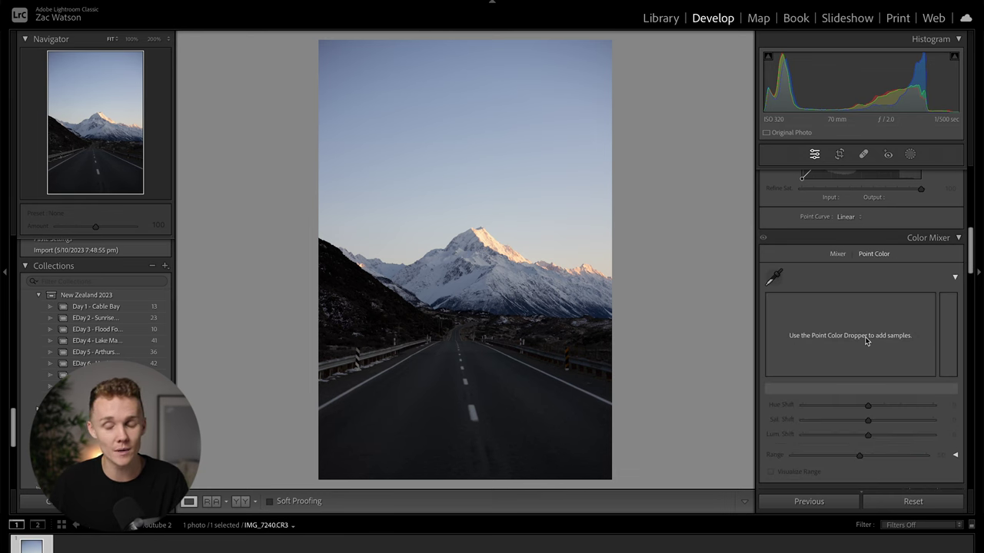
pyautogui.scroll(-12, 866, 340)
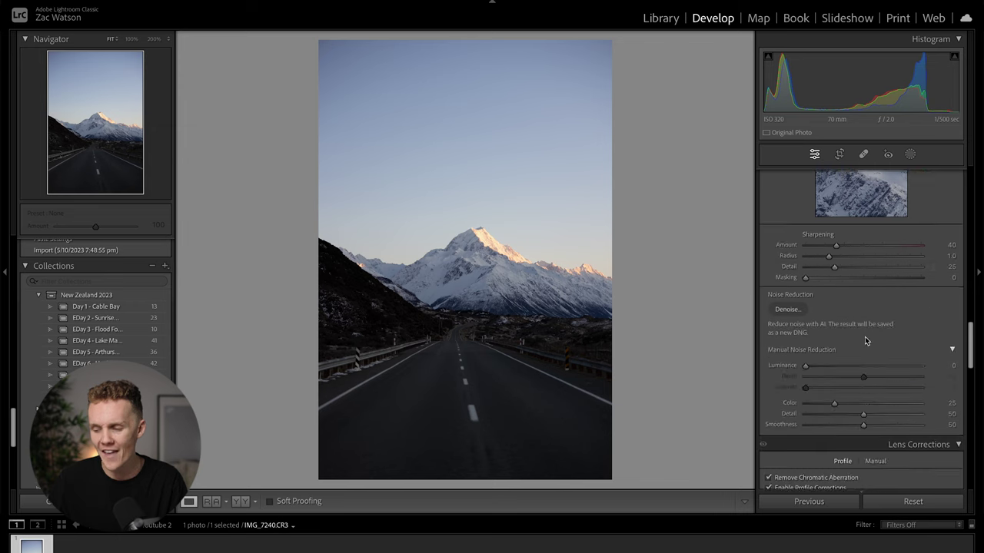
pyautogui.scroll(-5, 866, 341)
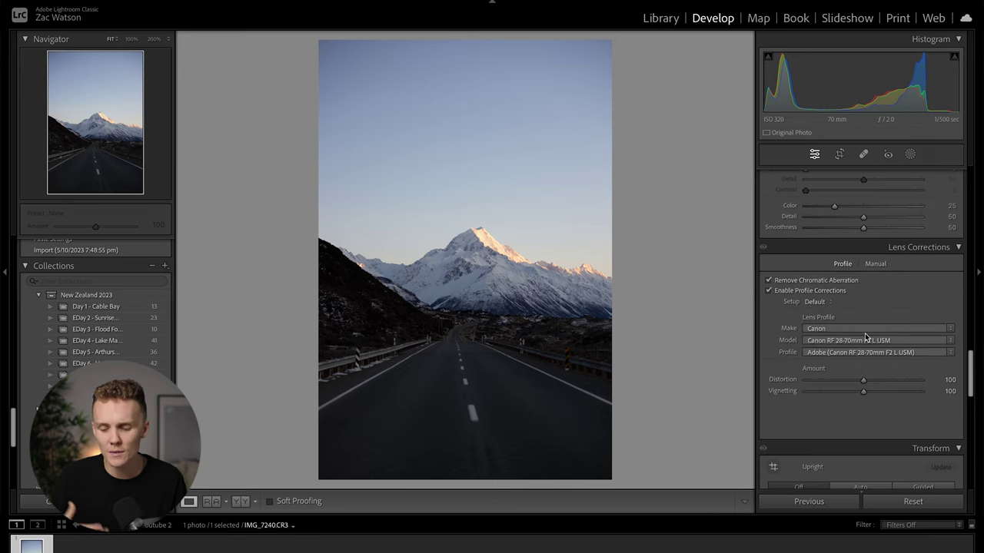
pyautogui.scroll(-8, 865, 337)
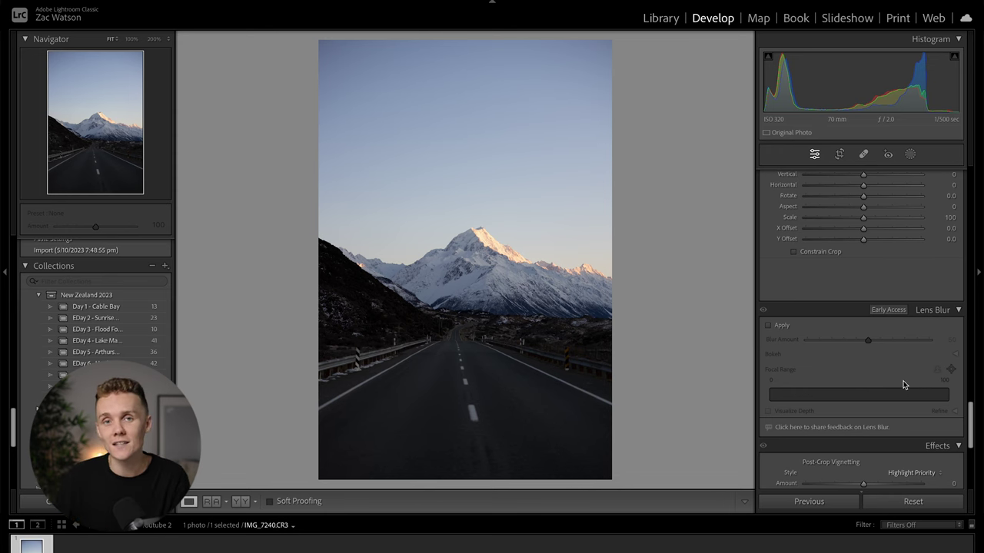
pyautogui.scroll(15, 904, 384)
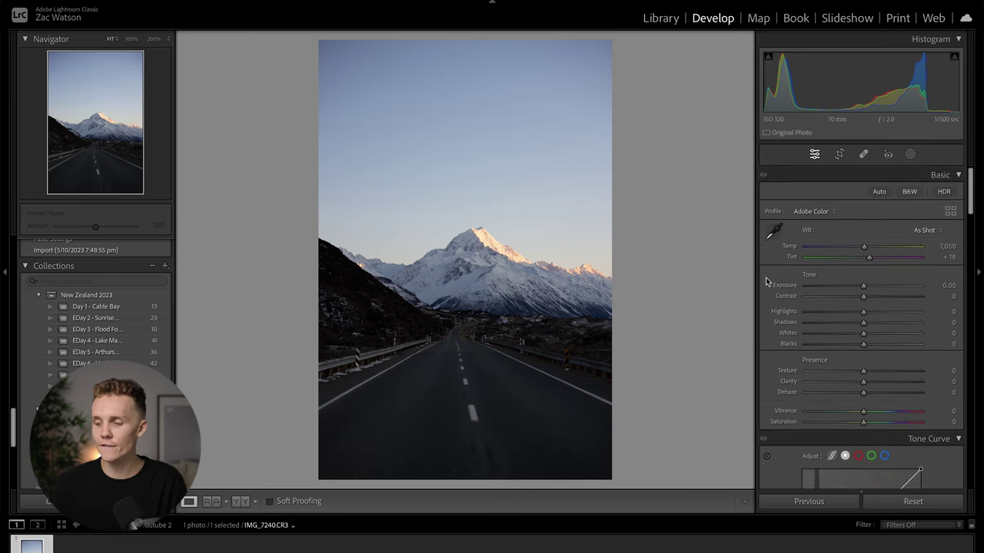
# Crop the photo to a 4 x 5 ratio, framing the snowy peak above the road
pyautogui.click(840, 155)
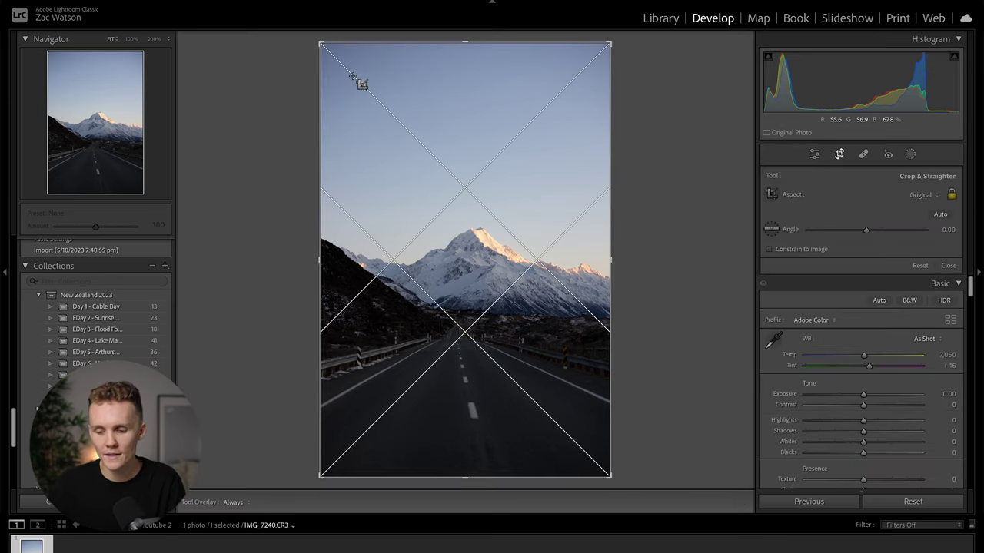
pyautogui.moveTo(323, 46); pyautogui.dragTo(328, 55)
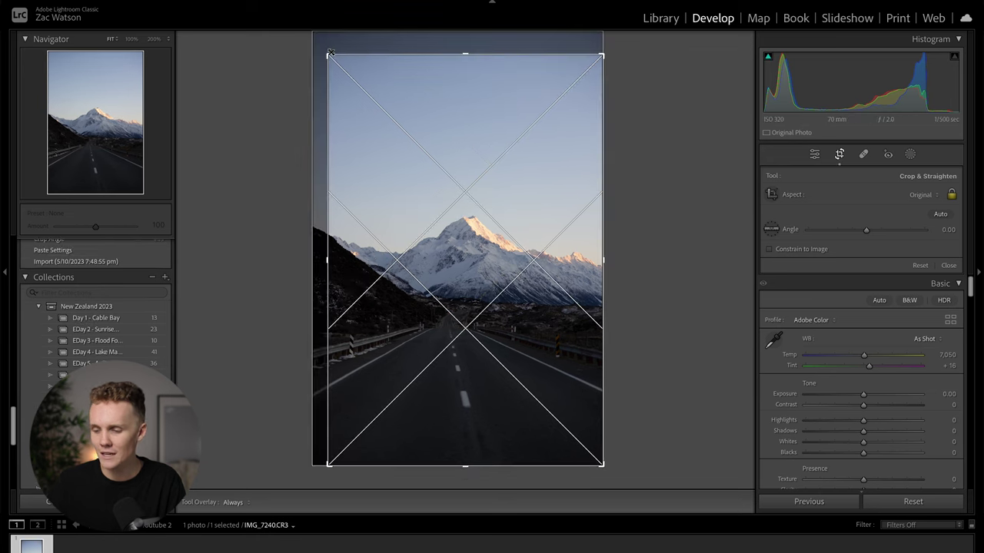
pyautogui.click(922, 197)
pyautogui.click(884, 240)
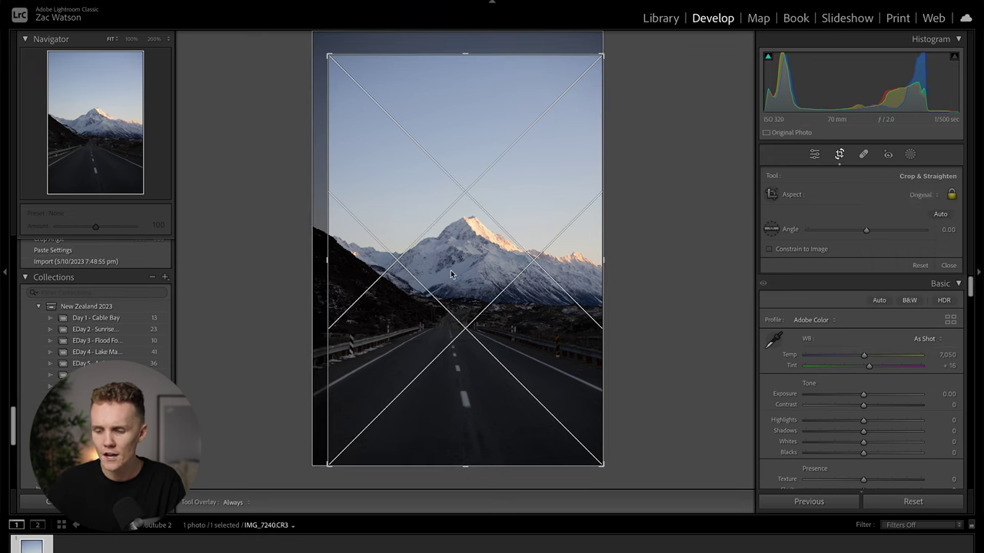
pyautogui.moveTo(445, 311); pyautogui.dragTo(441, 287)
pyautogui.press('Return')
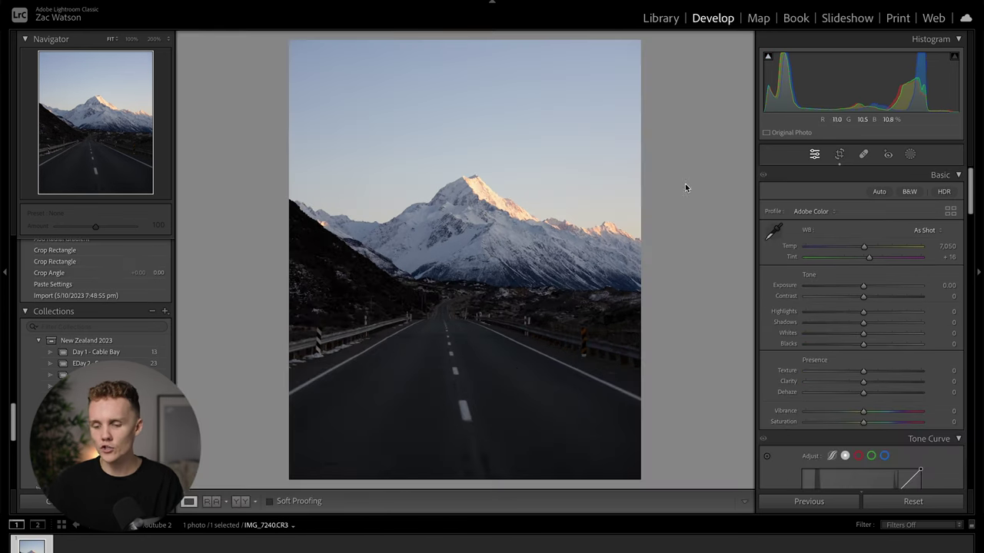
# Enlarge the 4 x 5 crop slightly toward the top-left and apply it
pyautogui.click(840, 153)
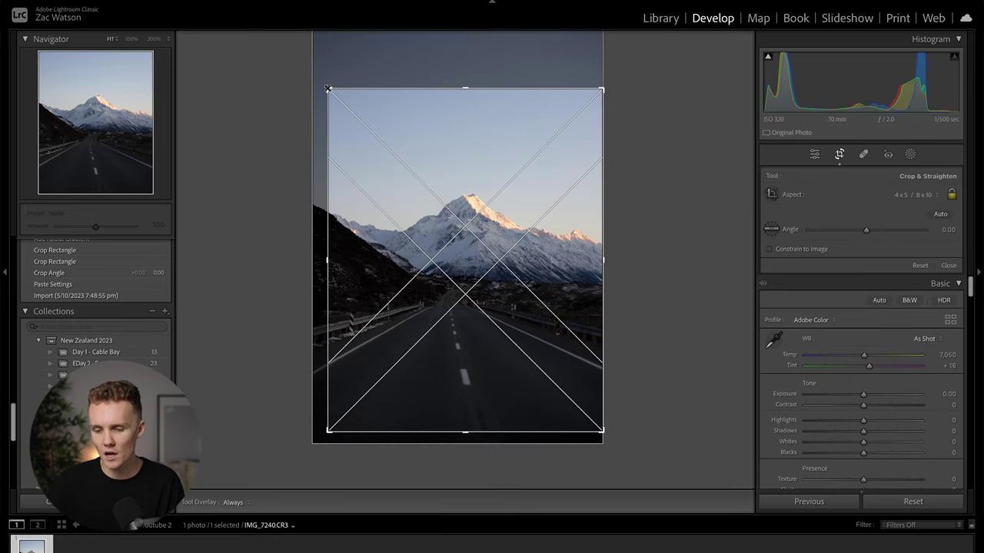
pyautogui.moveTo(328, 89); pyautogui.dragTo(324, 84)
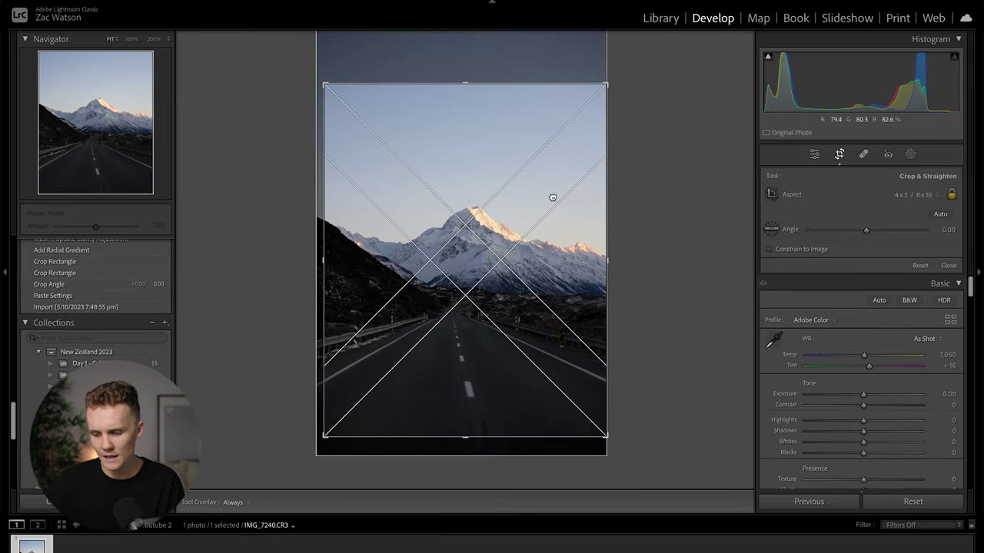
pyautogui.press('Return')
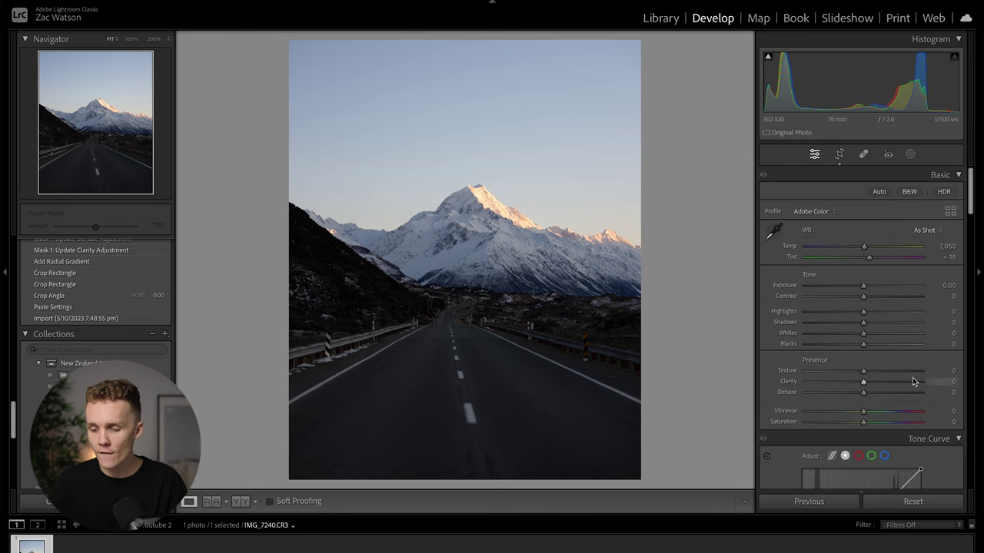
# Lift Shadows to +45 in the Basic panel
pyautogui.scroll(-1, 853, 376)
pyautogui.scroll(1, 857, 361)
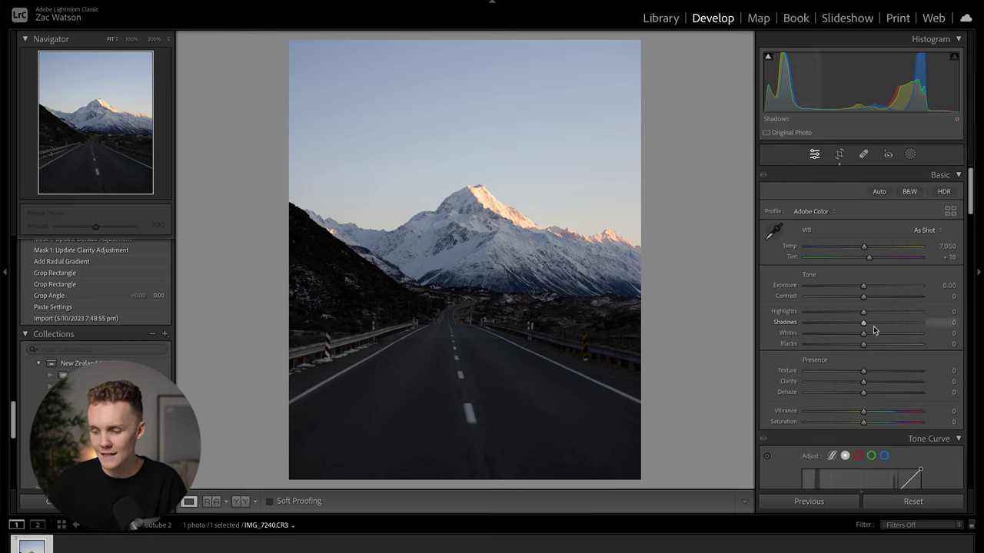
pyautogui.moveTo(863, 322); pyautogui.dragTo(867, 301)
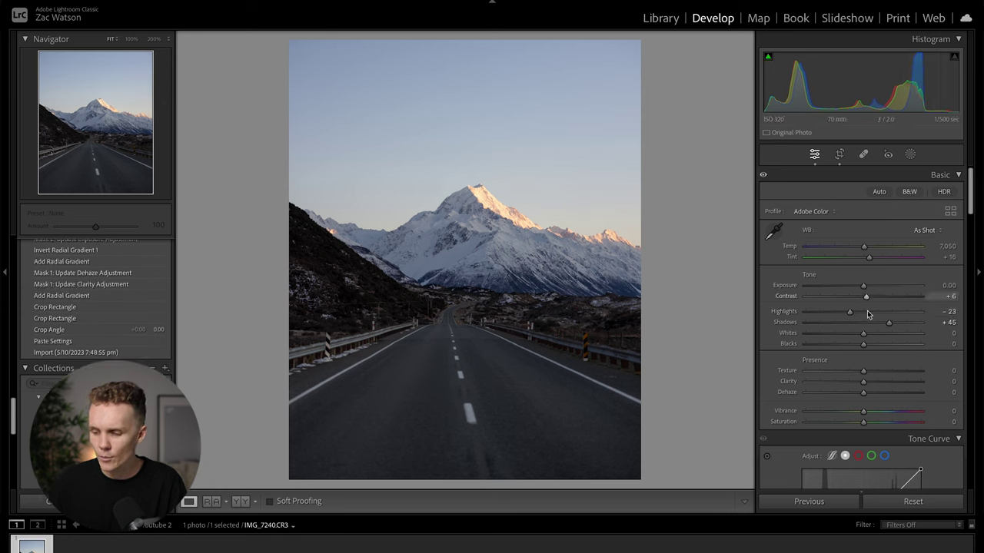
# Set Clarity to -8 and Dehaze to +7, then compare before and after
pyautogui.scroll(-2, 868, 314)
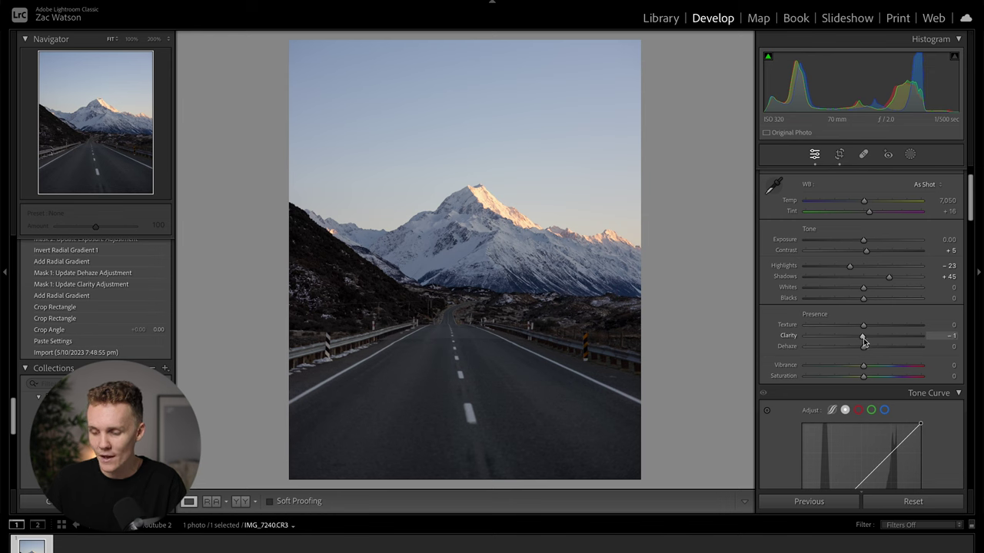
pyautogui.moveTo(861, 343); pyautogui.dragTo(860, 338)
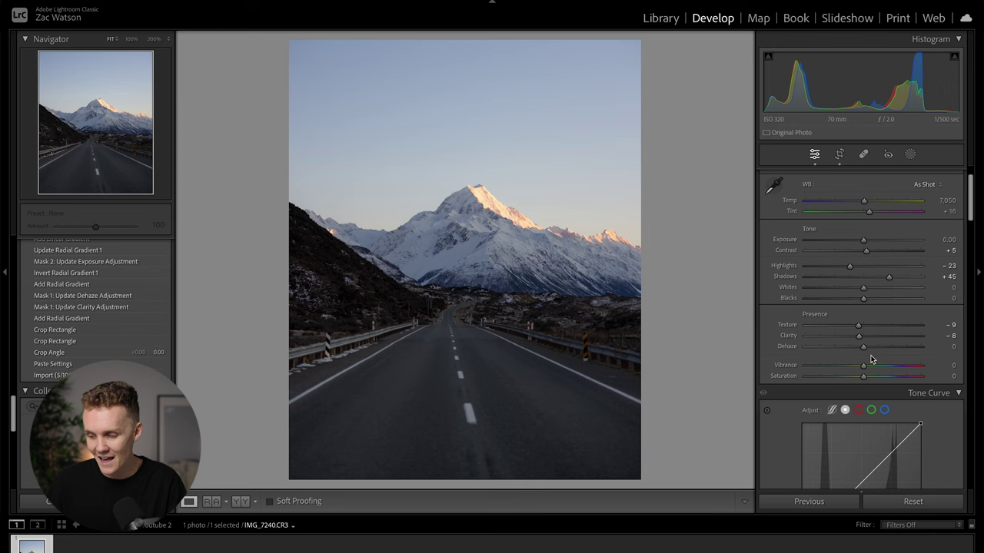
pyautogui.moveTo(866, 349); pyautogui.dragTo(868, 348)
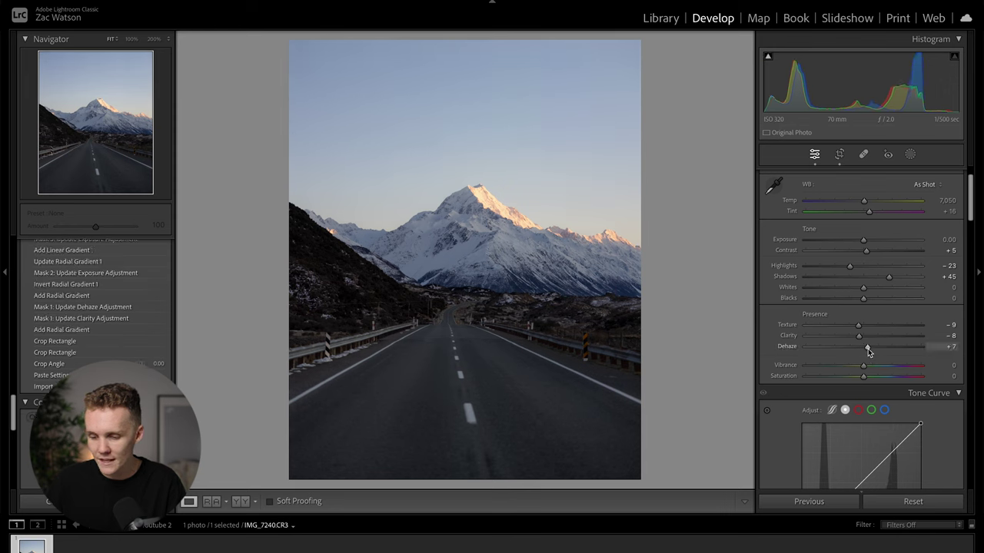
pyautogui.press('\\')
pyautogui.press('\\')
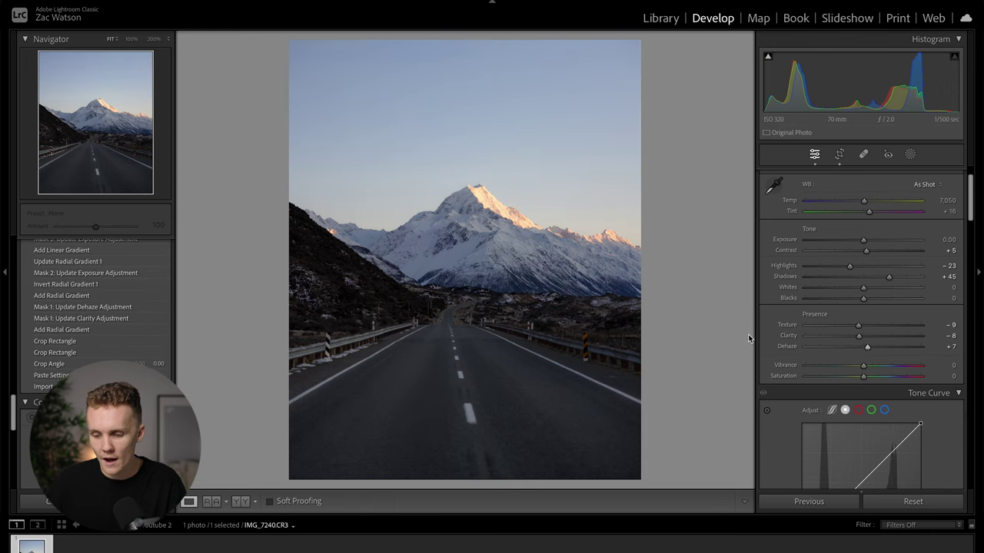
pyautogui.press('\\')
pyautogui.press('\\')
# Add a tone curve point, raise the upper tones, and lift the black point to Output 17
pyautogui.scroll(2, 806, 313)
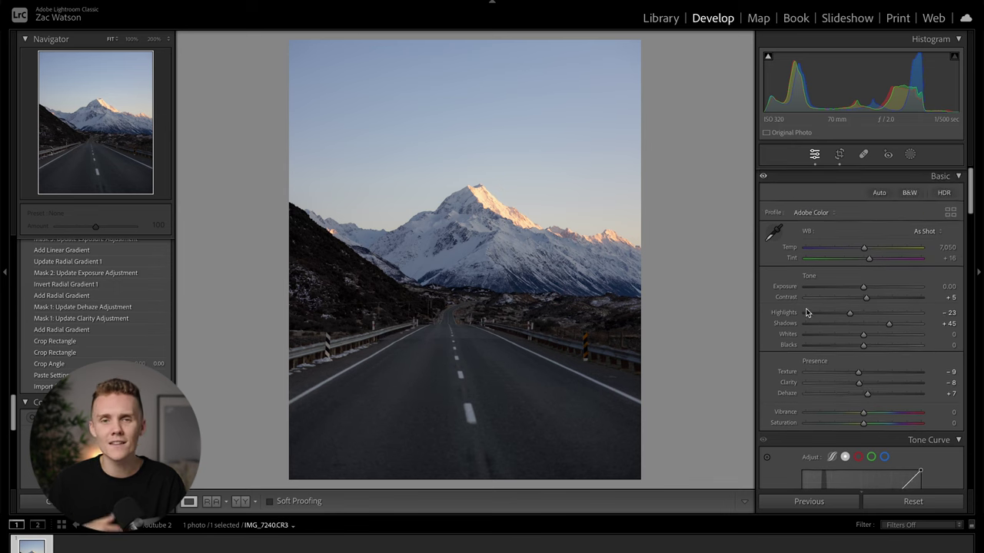
pyautogui.scroll(-4, 806, 312)
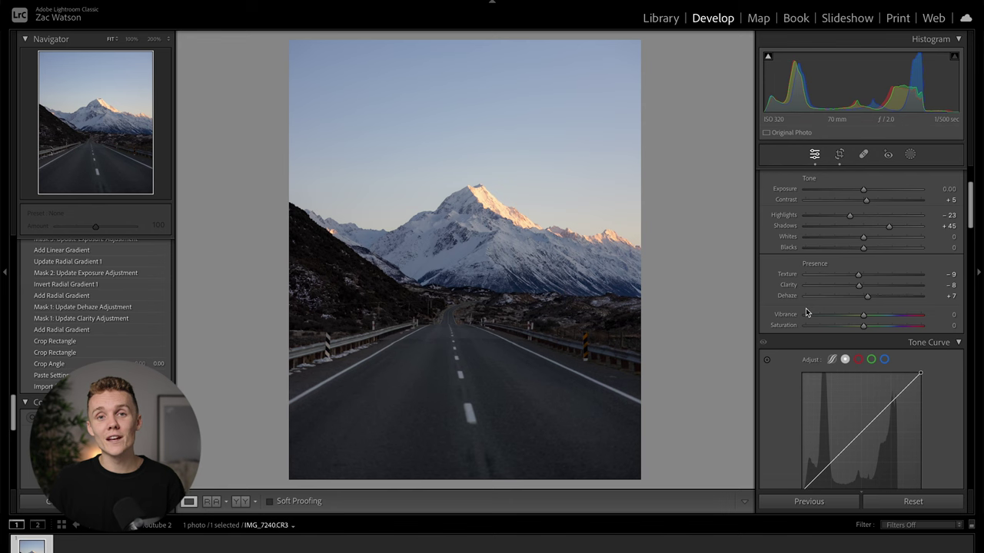
pyautogui.scroll(4, 805, 308)
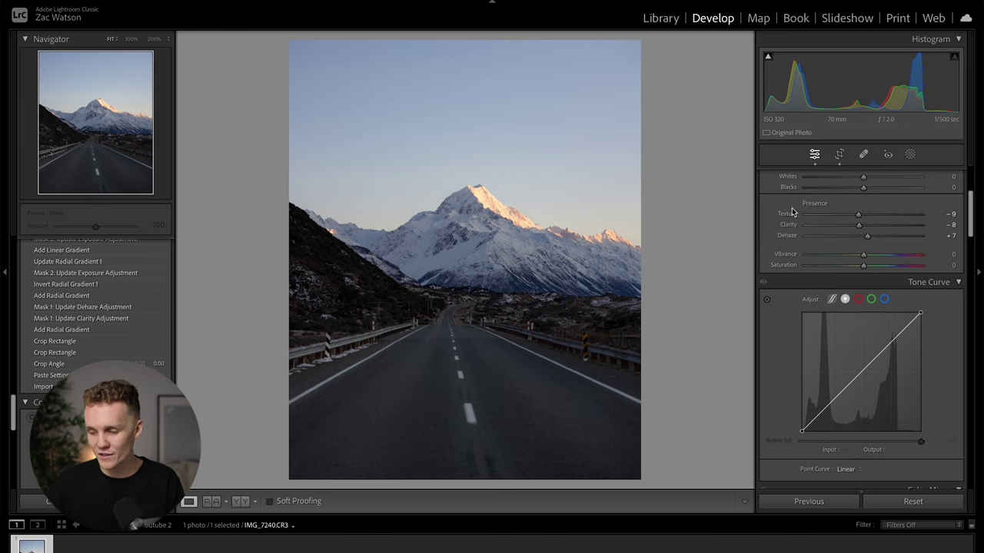
pyautogui.scroll(-7, 865, 321)
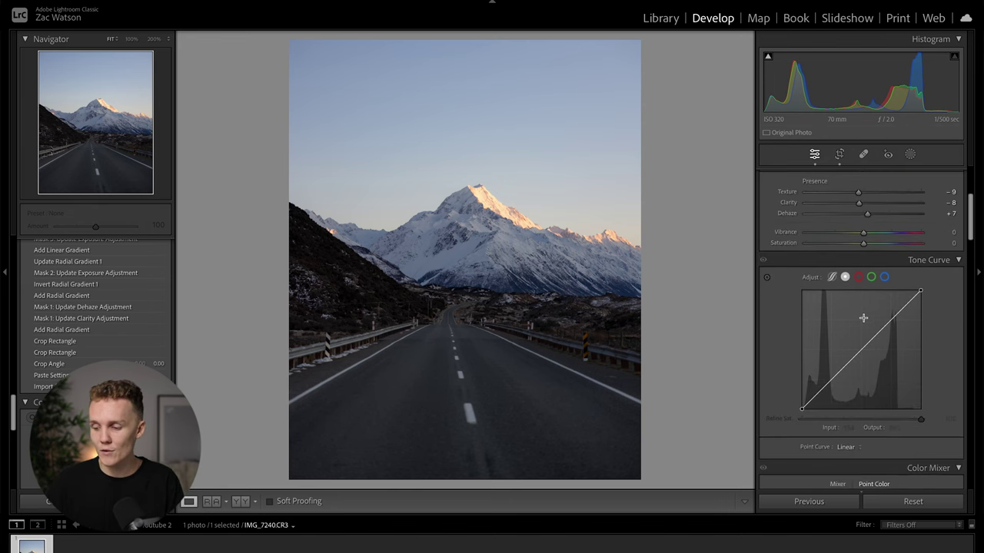
pyautogui.click(830, 382)
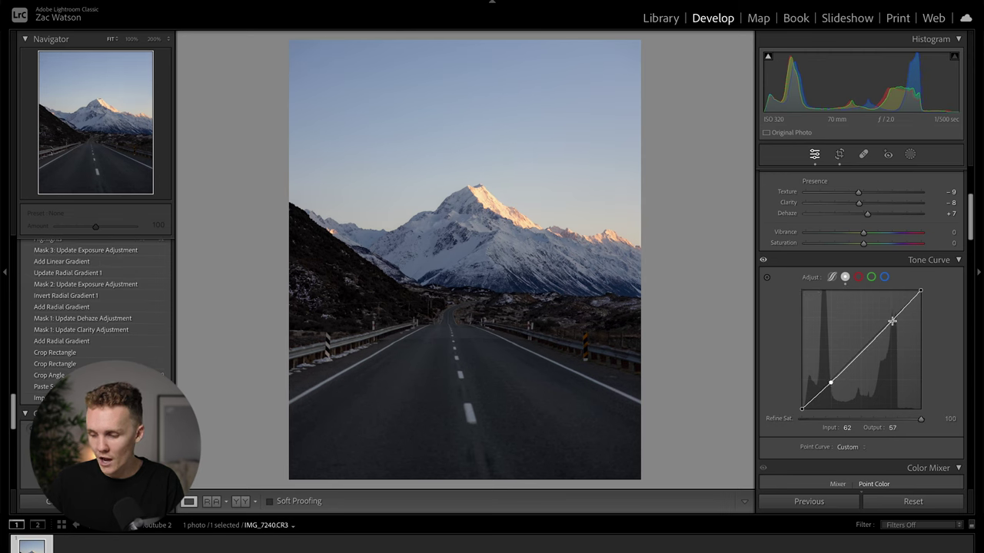
pyautogui.moveTo(891, 324); pyautogui.dragTo(891, 318)
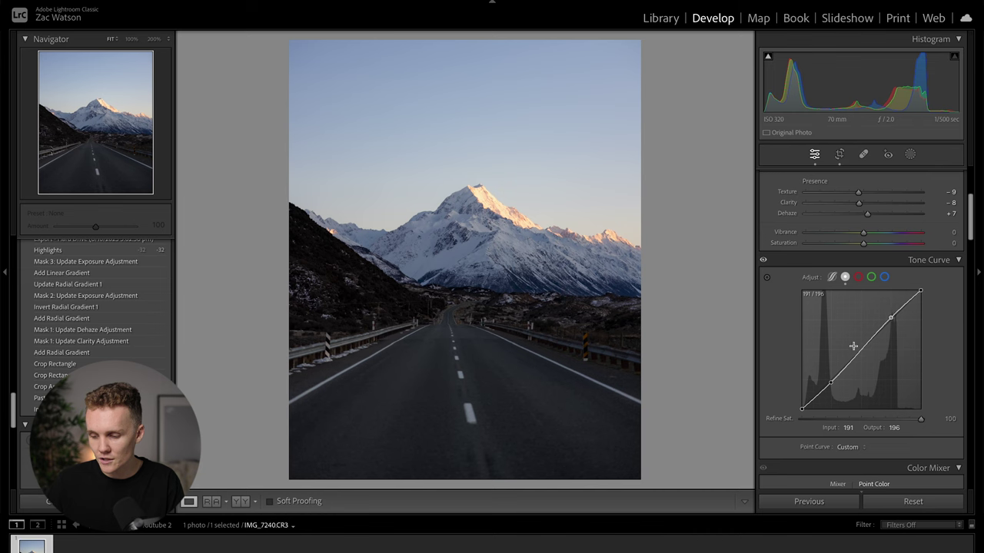
pyautogui.moveTo(802, 407); pyautogui.dragTo(800, 405)
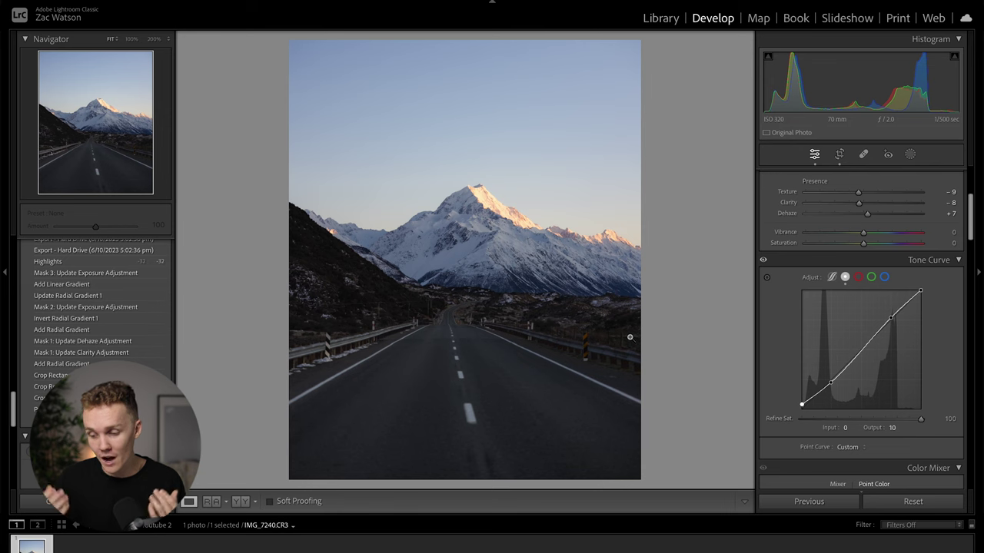
pyautogui.moveTo(802, 405); pyautogui.dragTo(799, 397)
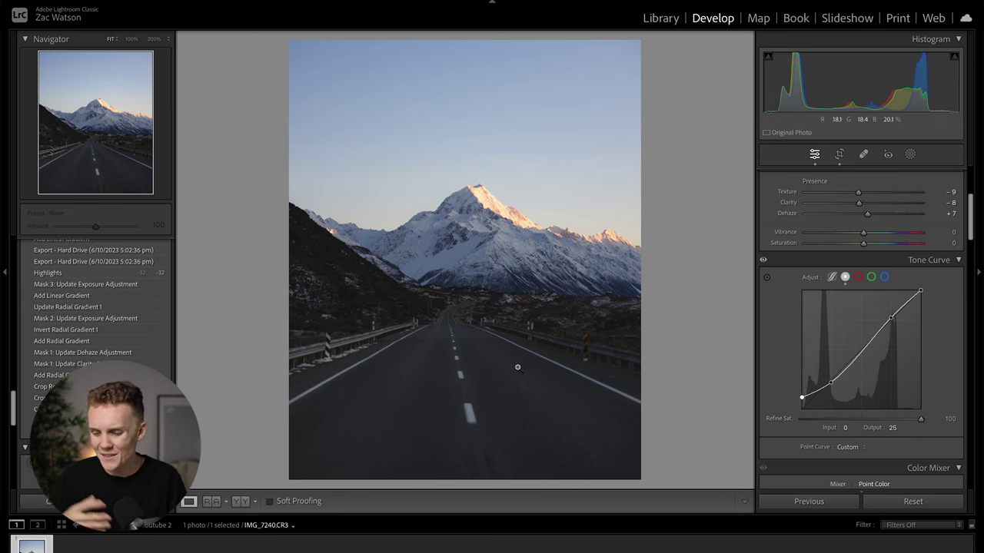
pyautogui.moveTo(797, 397); pyautogui.dragTo(800, 401)
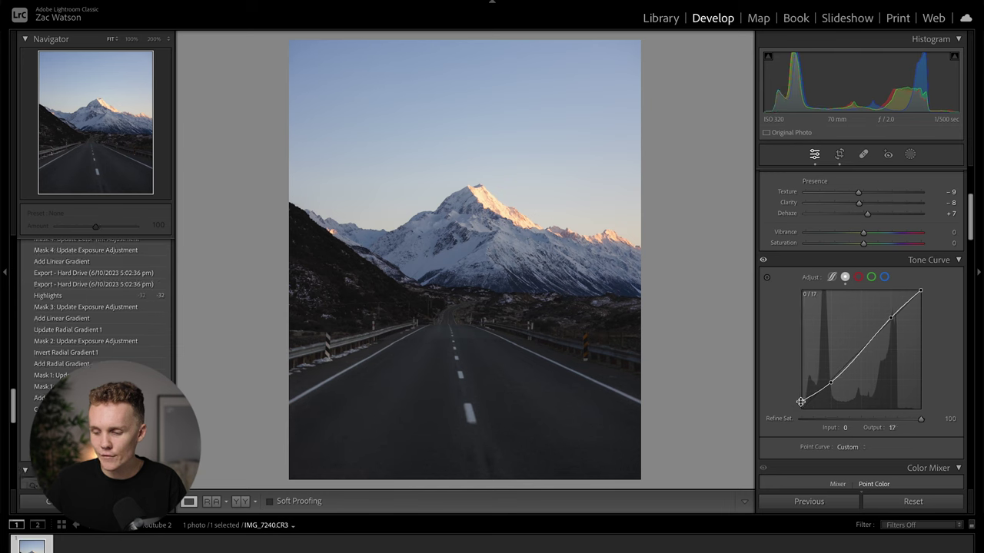
pyautogui.scroll(-3, 772, 415)
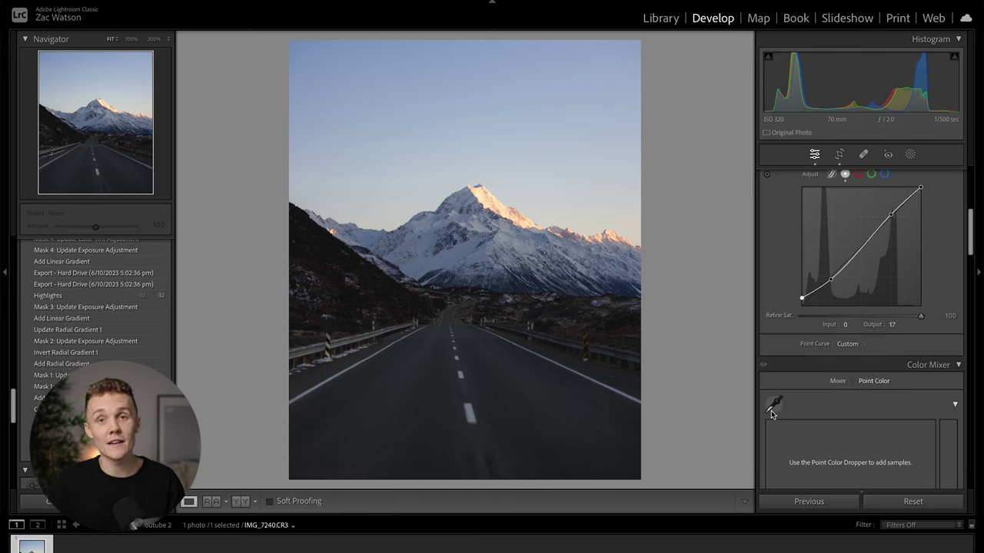
# Expand the Color Mixer and check the HSL sliders before returning to Point Color
pyautogui.scroll(-3, 881, 423)
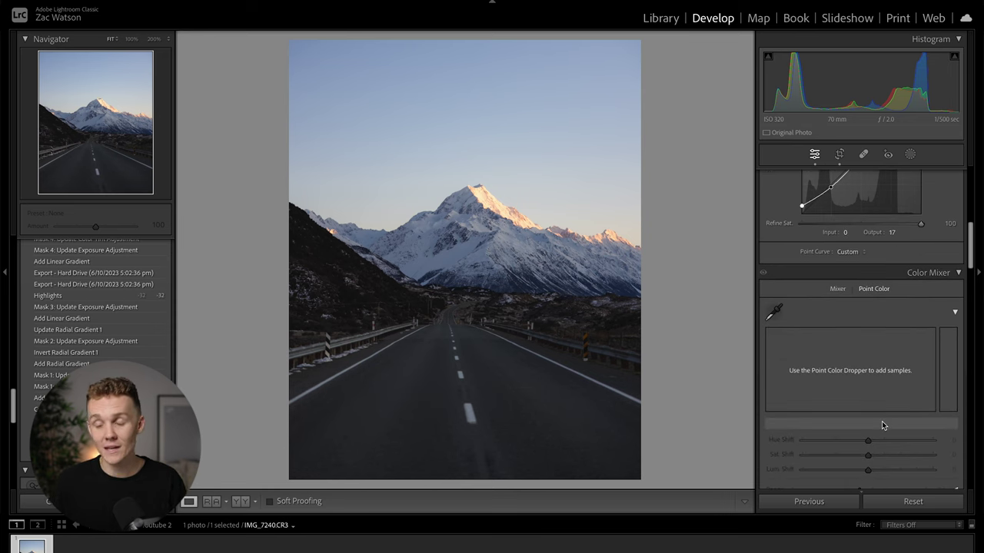
pyautogui.click(837, 288)
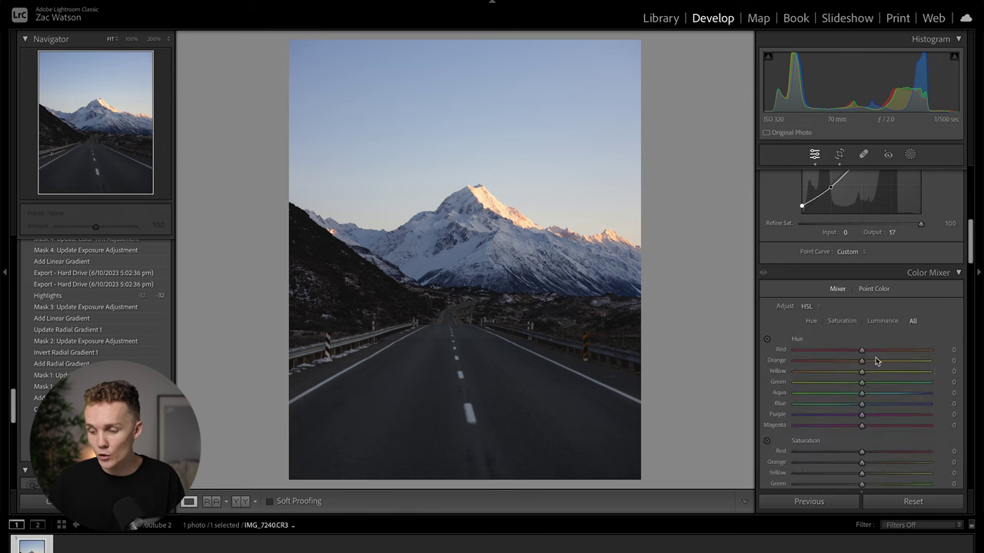
pyautogui.scroll(-2, 875, 361)
pyautogui.scroll(-3, 826, 325)
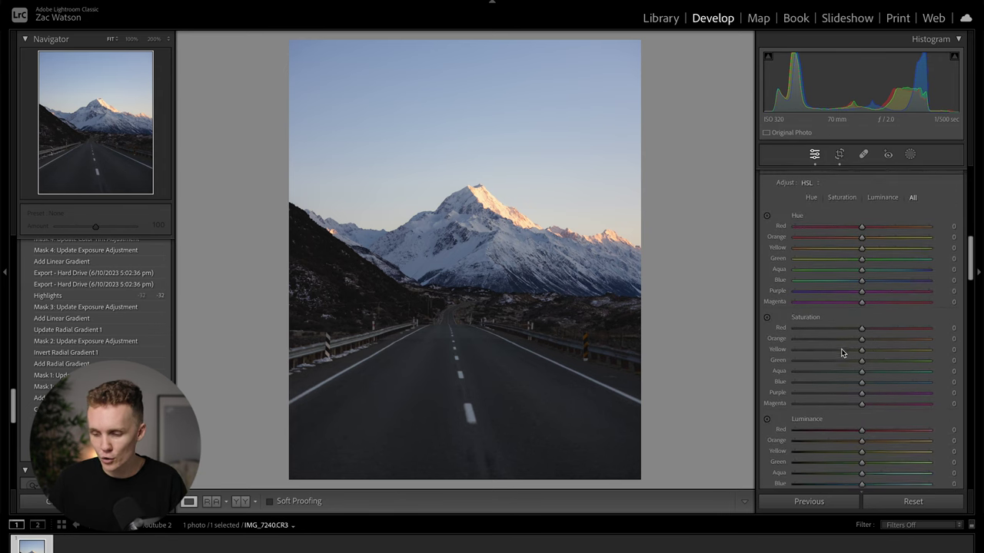
pyautogui.scroll(3, 834, 431)
pyautogui.scroll(1, 845, 368)
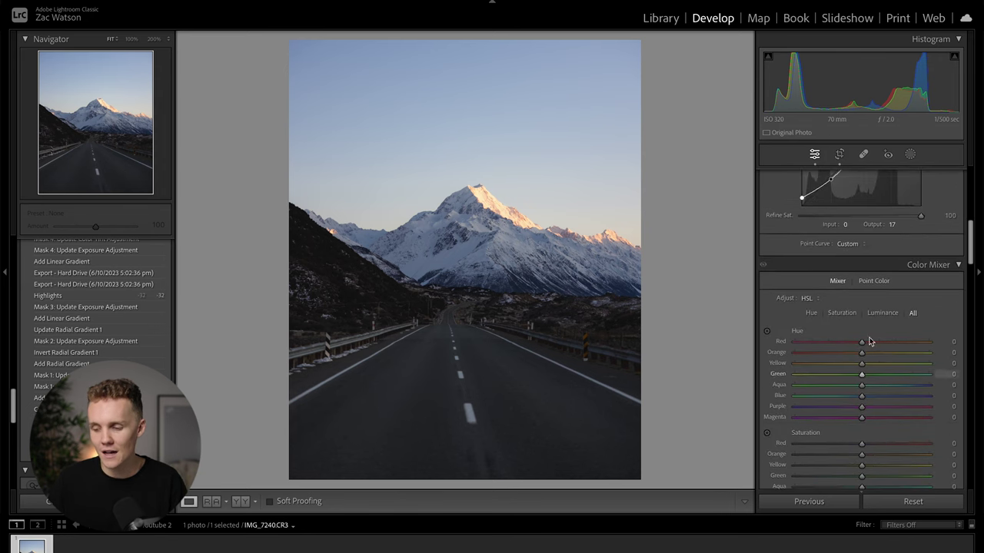
pyautogui.click(876, 284)
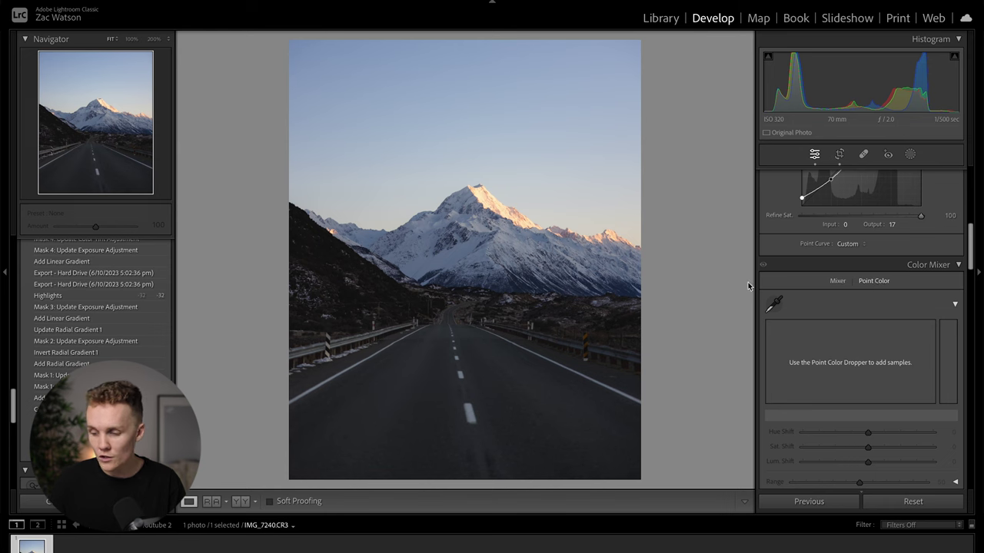
# Sample the bluish shadowed snow on the mountain with the Point Color dropper
pyautogui.click(777, 305)
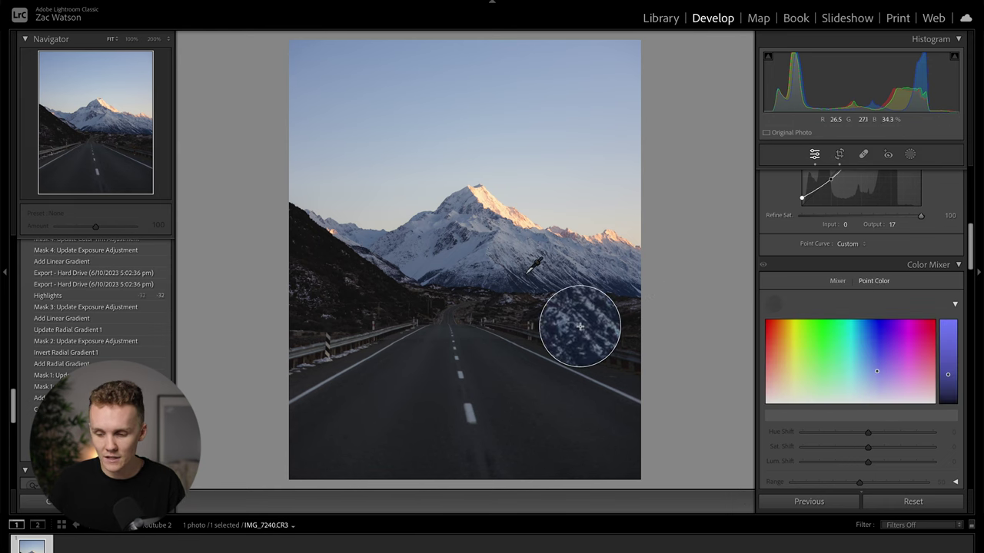
pyautogui.click(528, 273)
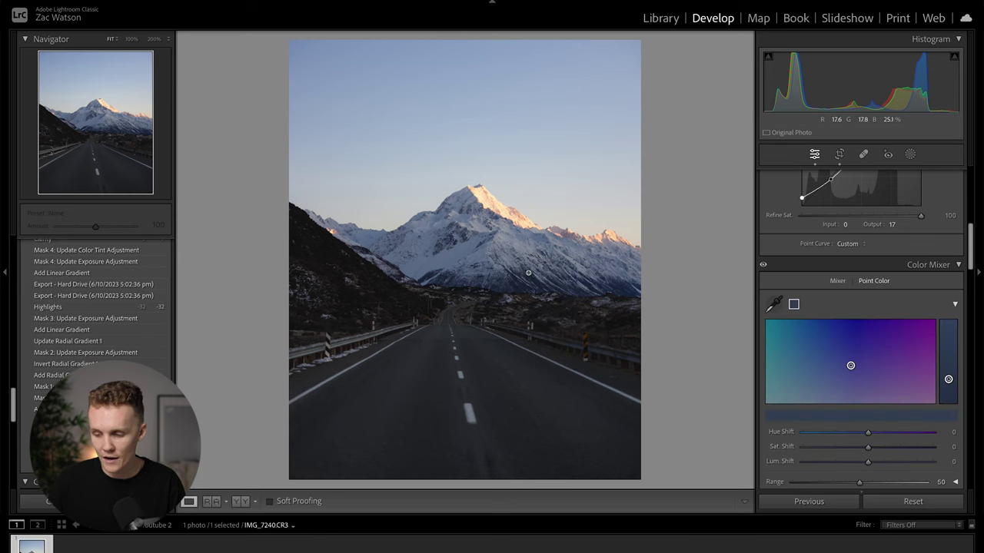
pyautogui.scroll(-1, 874, 440)
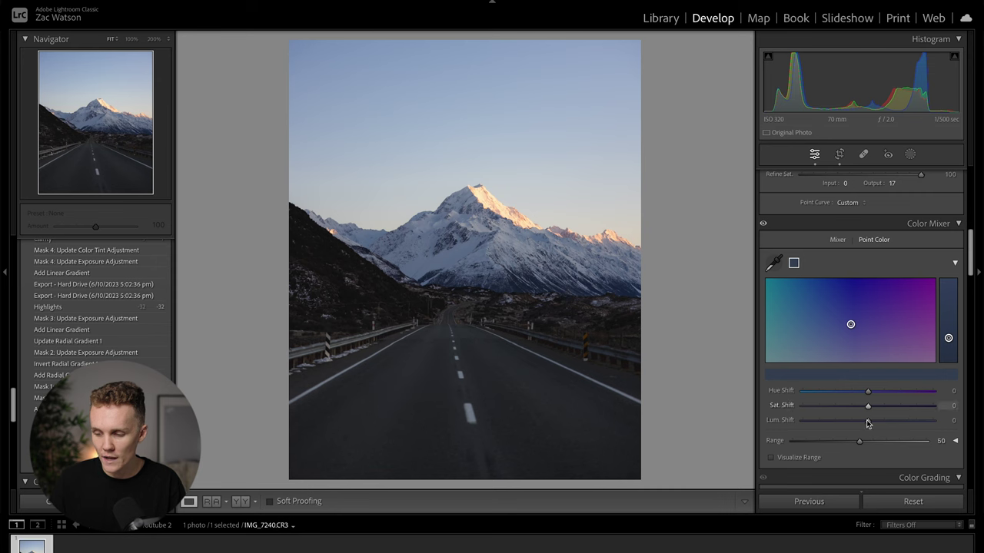
pyautogui.click(838, 240)
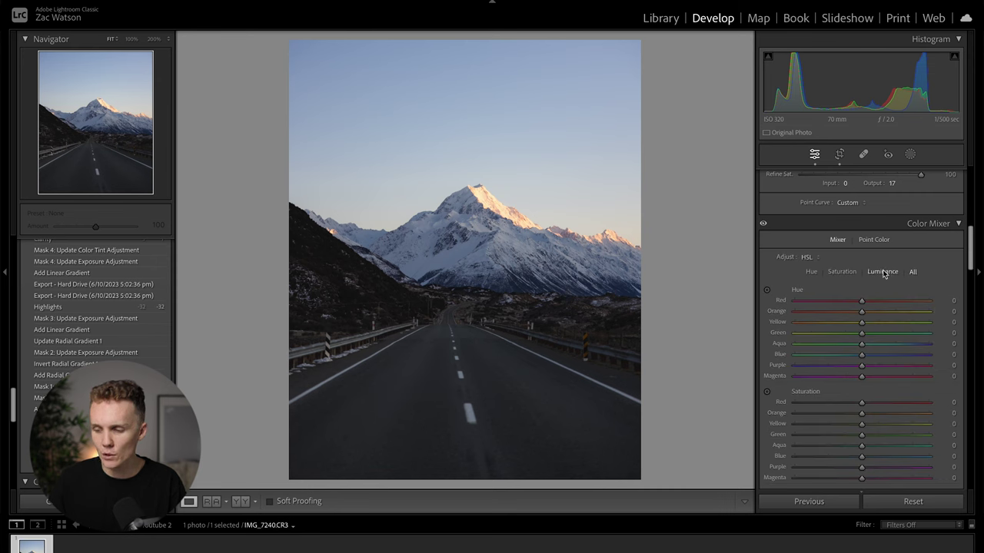
pyautogui.click(873, 239)
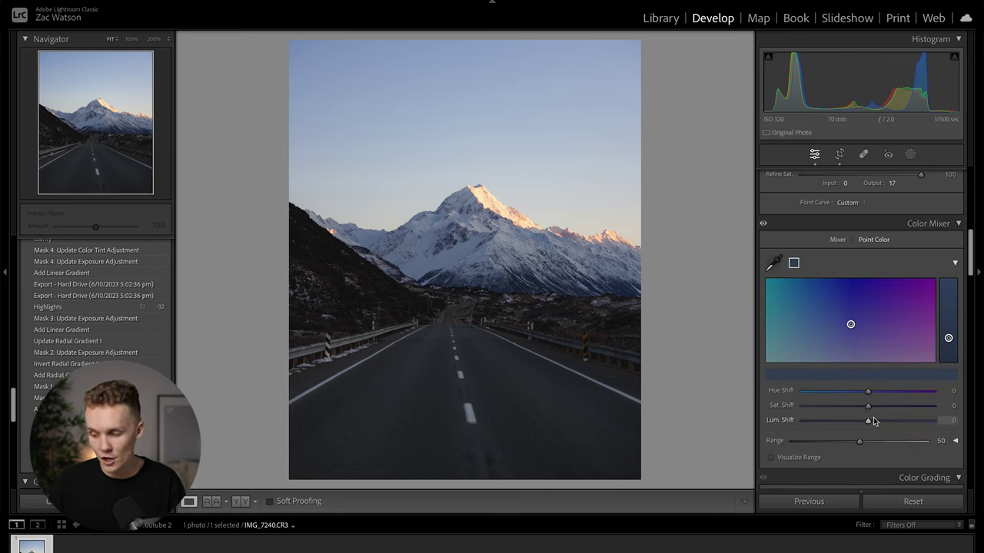
# Raise the blue sample's Lum Shift to 6
pyautogui.moveTo(869, 420)
pyautogui.mouseDown()
pyautogui.moveTo(913, 419)
pyautogui.moveTo(873, 423)
pyautogui.mouseUp()
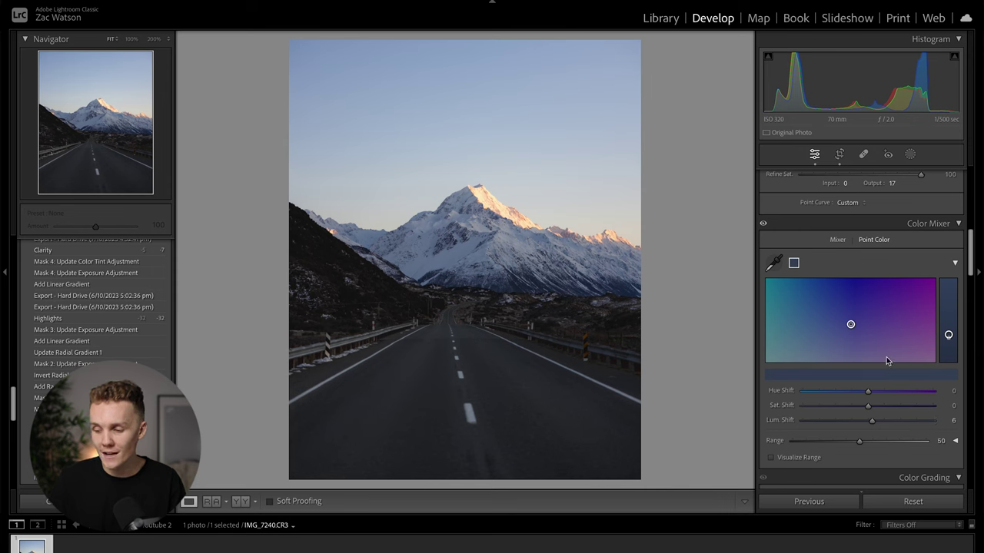
pyautogui.scroll(-1, 892, 323)
pyautogui.moveTo(948, 315)
pyautogui.mouseDown()
pyautogui.moveTo(948, 273)
pyautogui.moveTo(948, 315)
pyautogui.mouseUp()
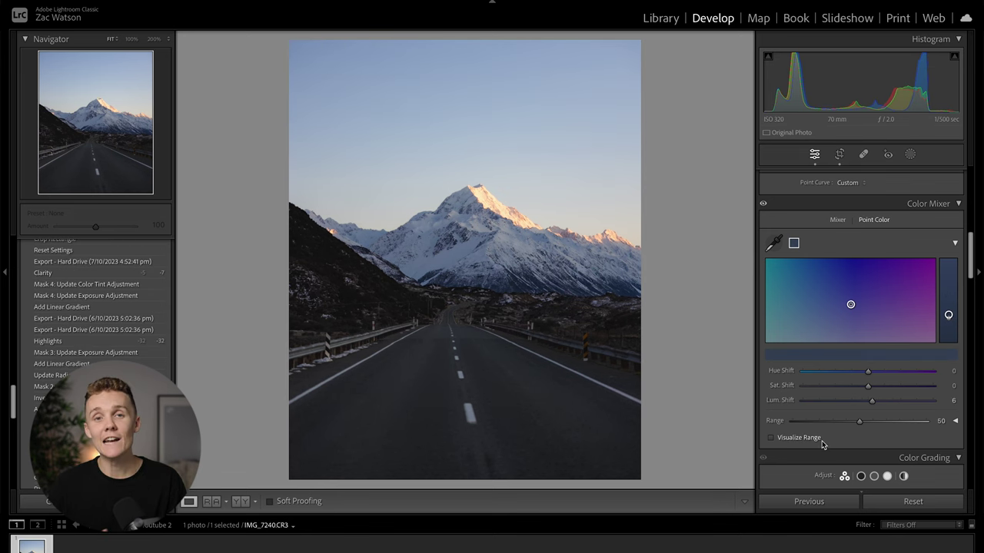
# Turn on Visualize Range and check the blue sample's coverage around the guardrail
pyautogui.click(771, 438)
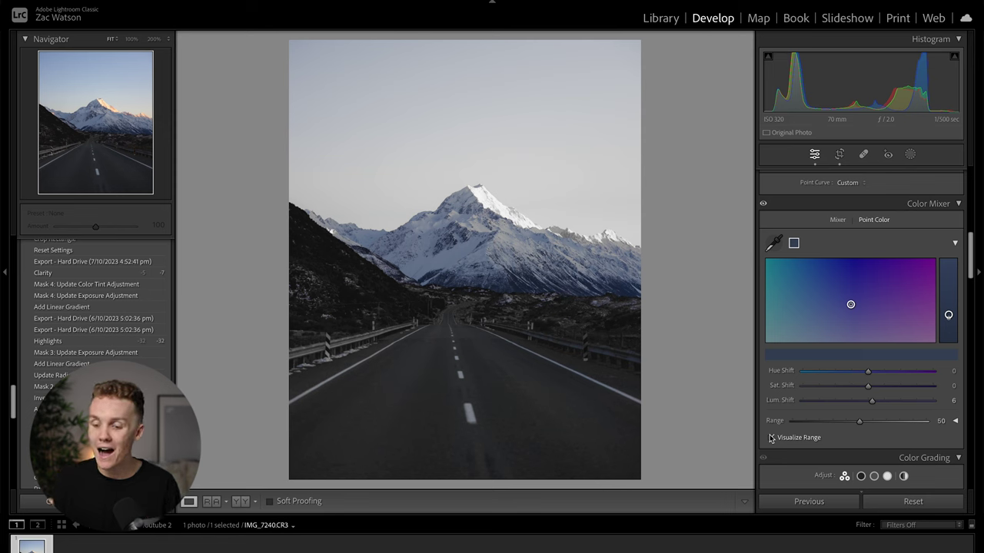
pyautogui.click(770, 438)
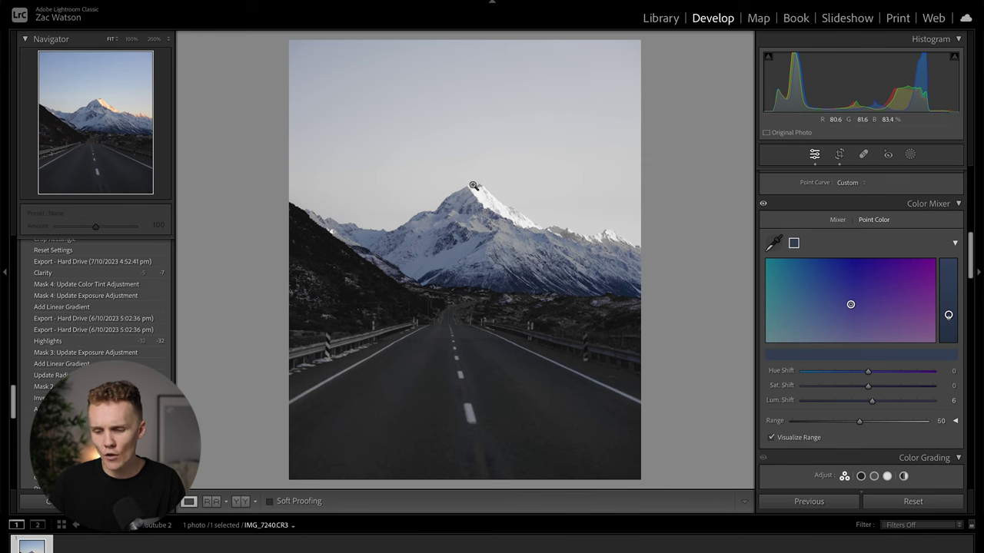
pyautogui.click(599, 351)
pyautogui.click(511, 254)
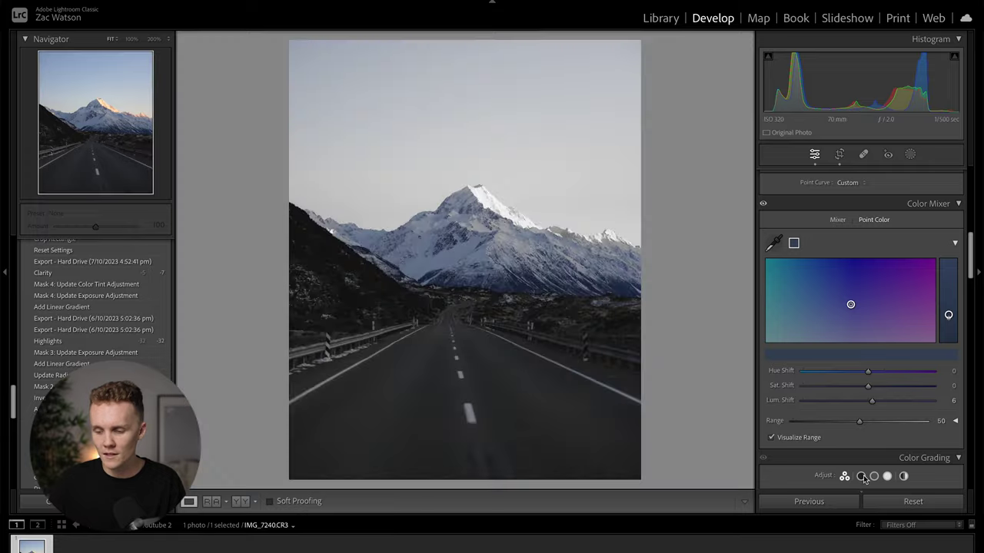
pyautogui.click(771, 437)
# Zoom and pan over the guardrail post and mountain snow, then return to full view
pyautogui.click(498, 285)
pyautogui.moveTo(499, 285); pyautogui.dragTo(569, 285)
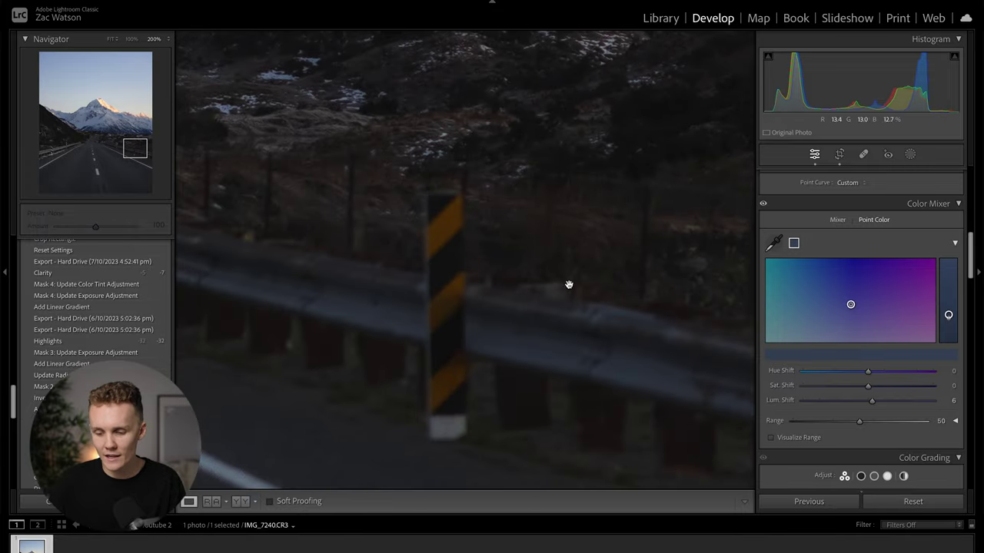
pyautogui.click(614, 344)
pyautogui.click(514, 243)
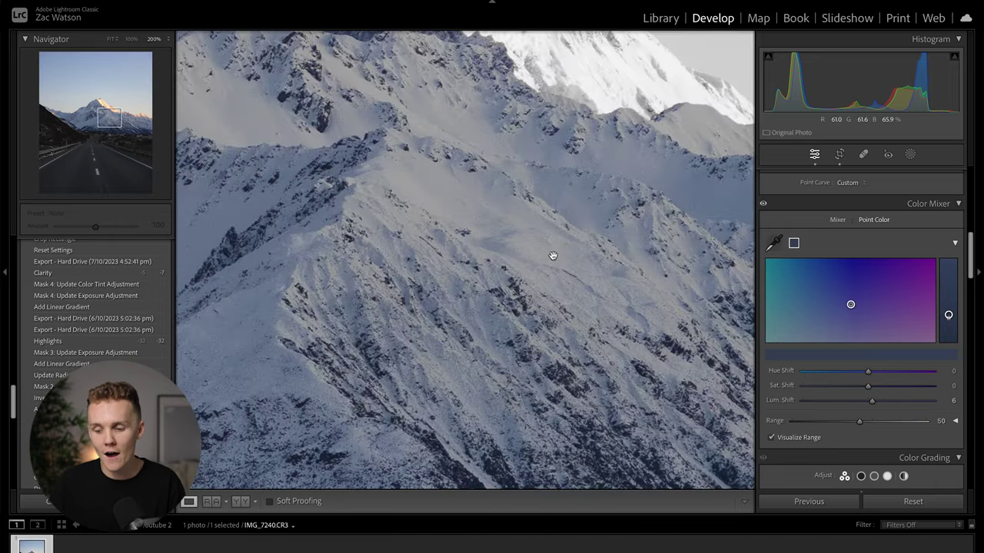
pyautogui.hotkey('ctrl', '-')
pyautogui.hotkey('ctrl', '-')
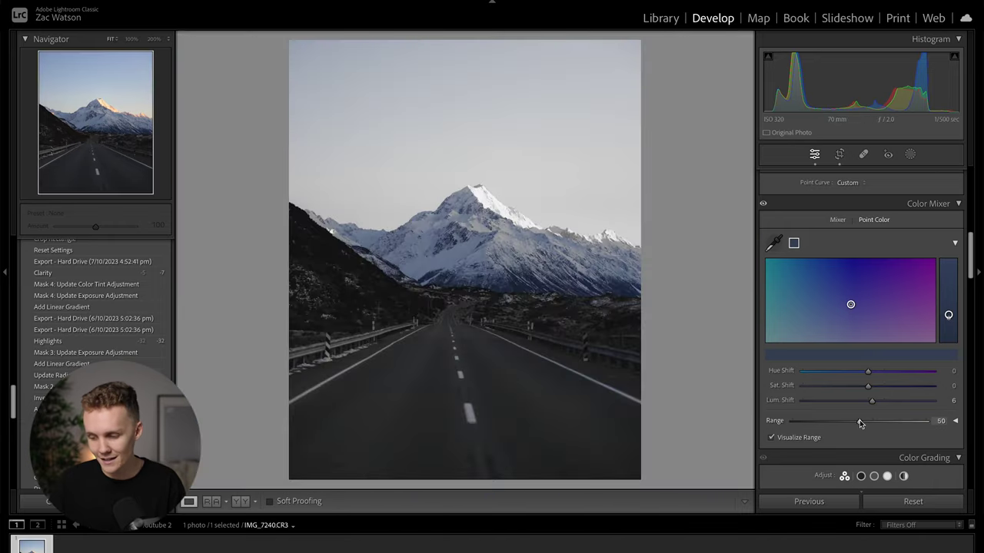
# Set the blue sample to Sat Shift -11 and Lum Shift 13, resetting Range to 50
pyautogui.moveTo(859, 419)
pyautogui.mouseDown()
pyautogui.moveTo(905, 424)
pyautogui.moveTo(877, 422)
pyautogui.mouseUp()
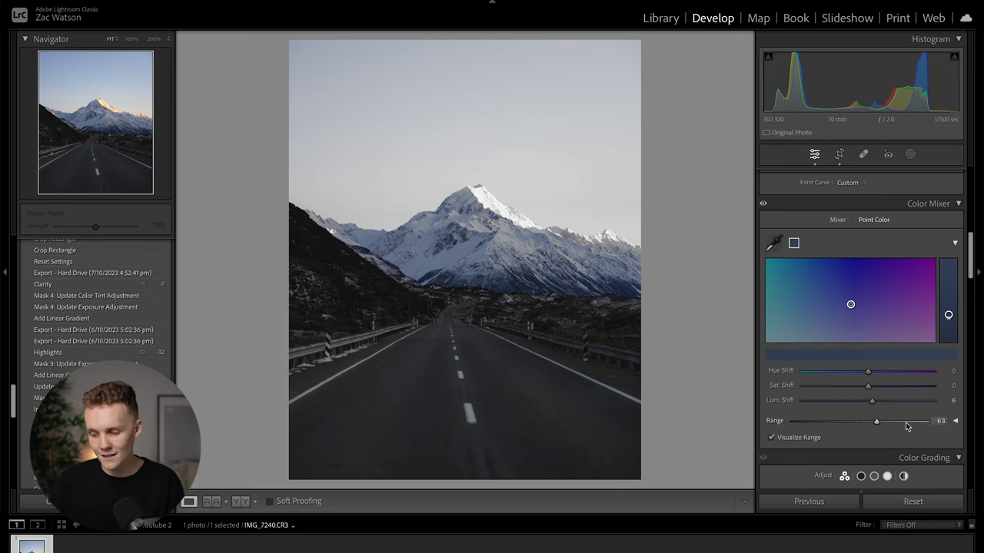
pyautogui.doubleClick(877, 423)
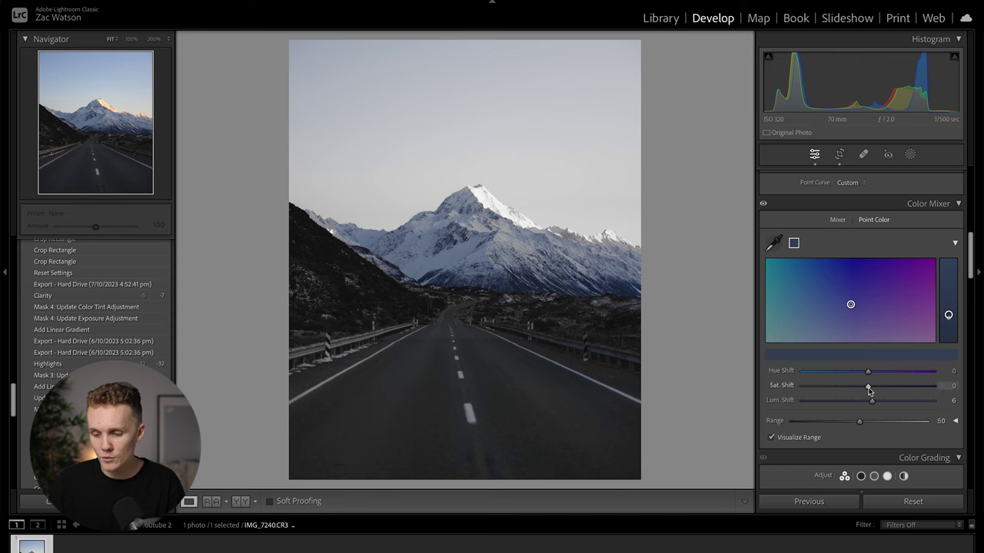
pyautogui.moveTo(869, 389); pyautogui.dragTo(861, 390)
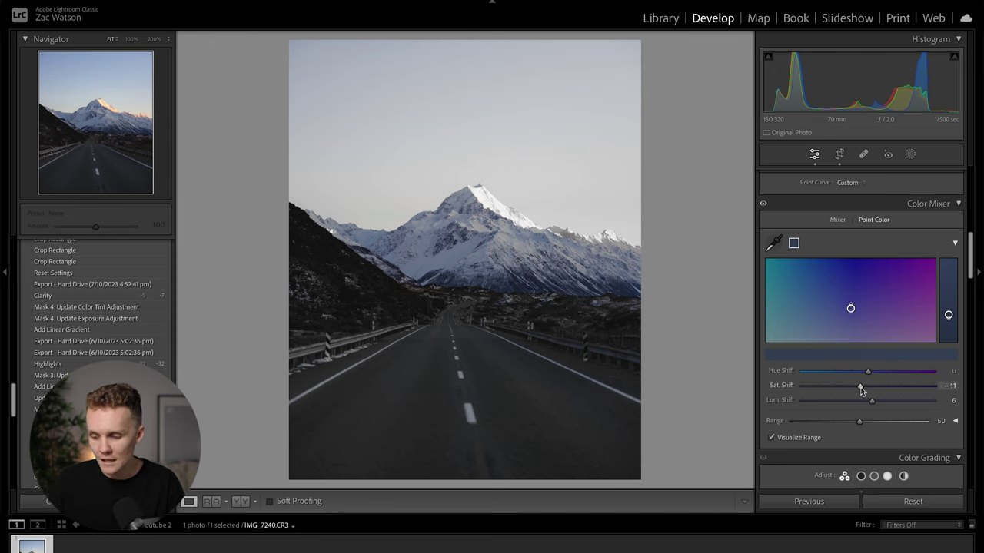
pyautogui.moveTo(872, 401); pyautogui.dragTo(877, 401)
# Turn off Visualize Range and toggle the Color Mixer on and off to compare
pyautogui.click(772, 437)
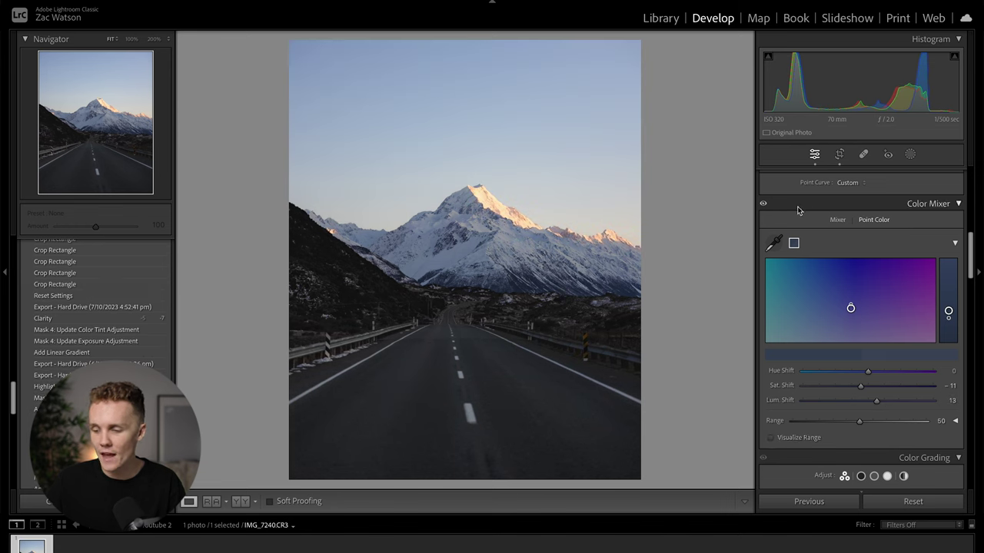
pyautogui.click(764, 205)
pyautogui.click(764, 206)
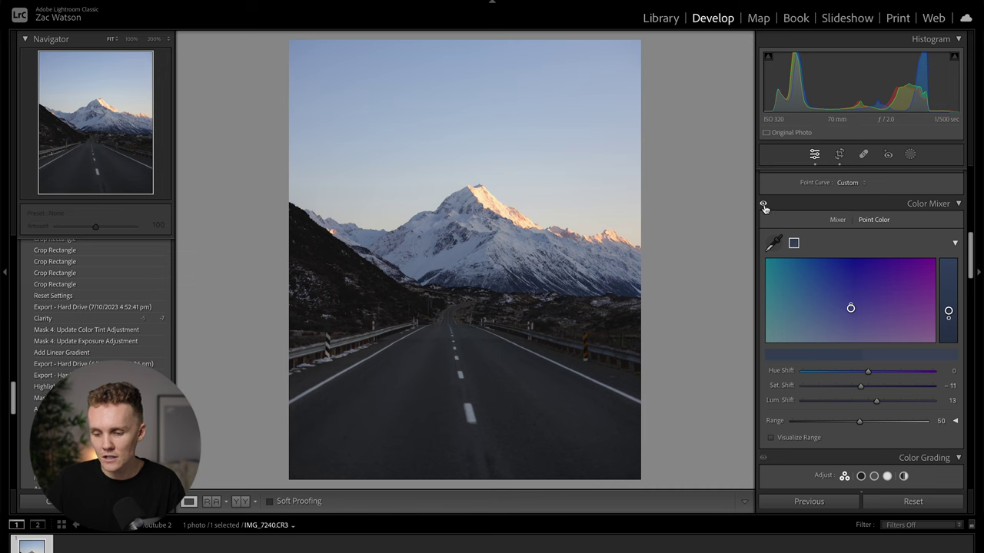
pyautogui.click(764, 205)
pyautogui.click(763, 205)
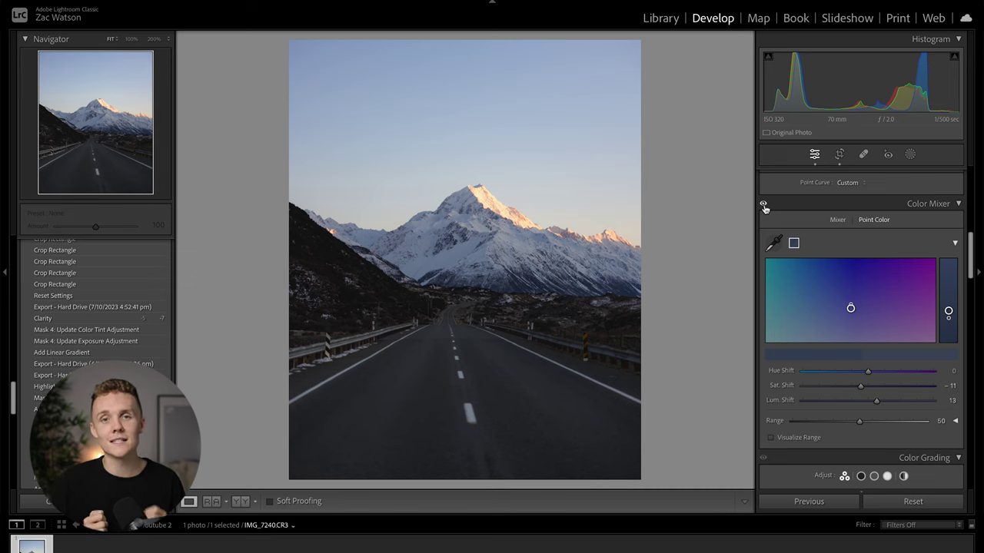
pyautogui.click(838, 221)
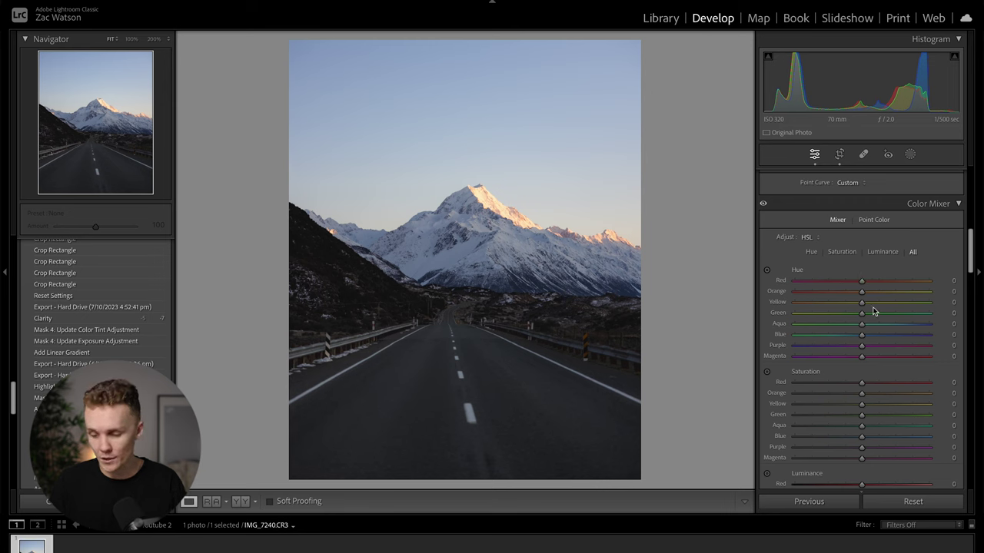
# Sample a second, near-white sky colour with the Point Color dropper
pyautogui.click(885, 220)
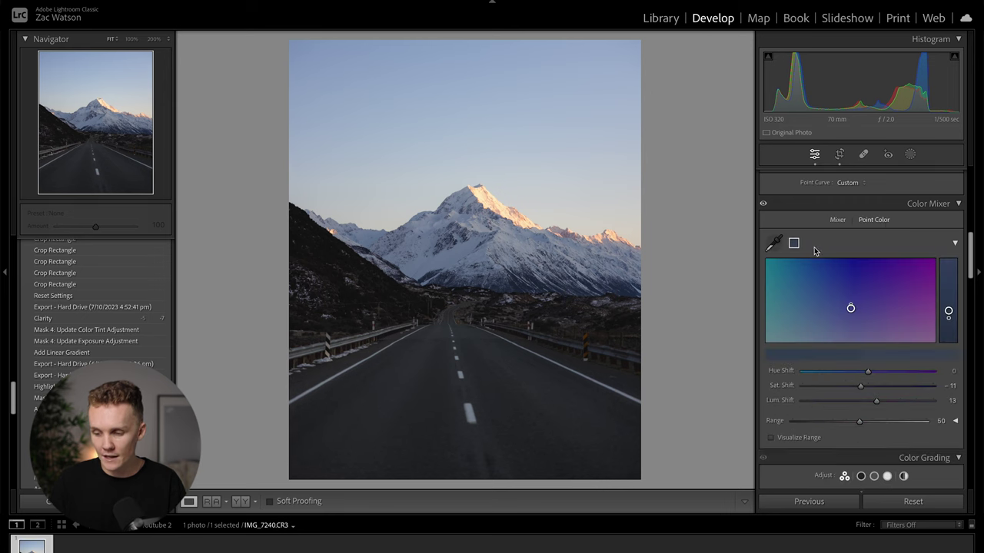
pyautogui.click(773, 243)
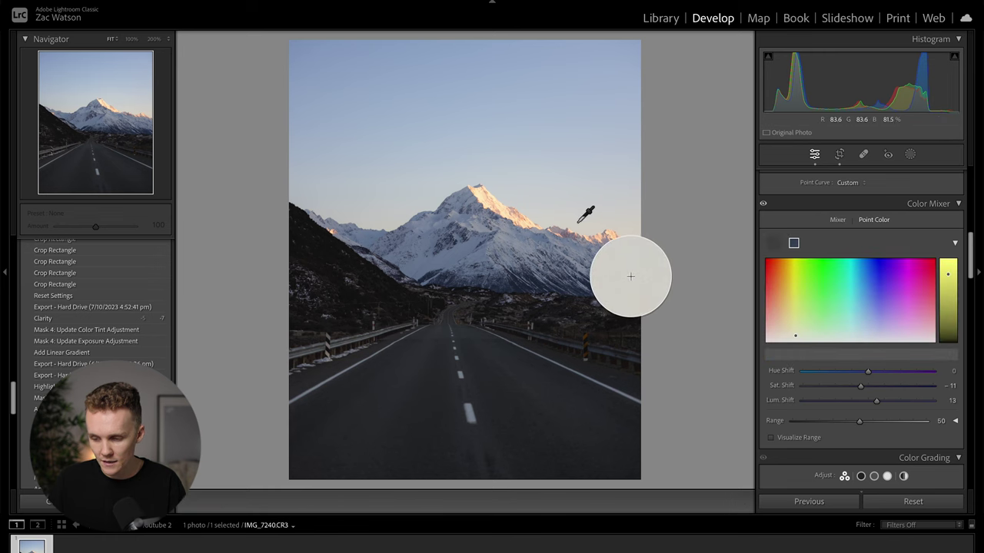
pyautogui.click(578, 222)
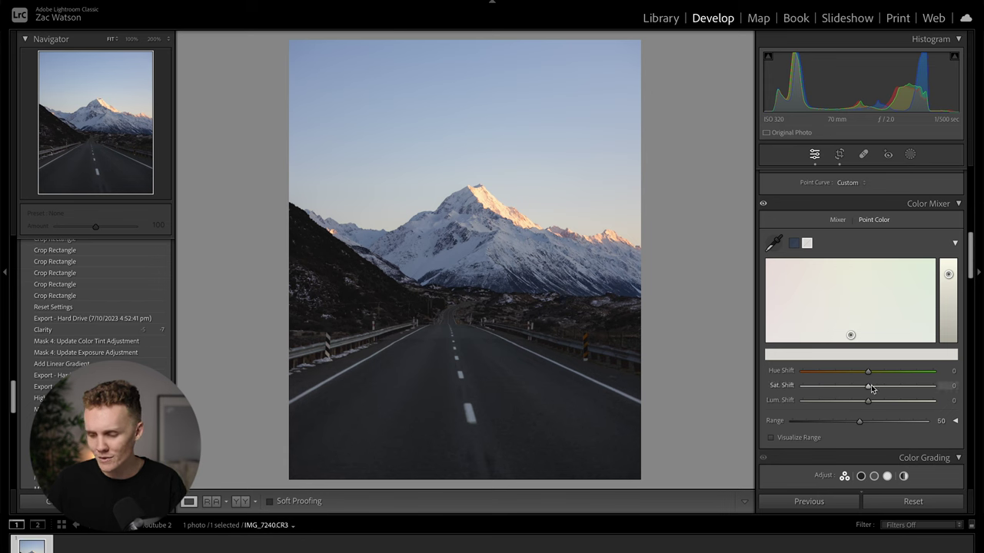
# Set the new sample's Sat Shift to -80, checking it with Visualize Range
pyautogui.moveTo(868, 387); pyautogui.dragTo(812, 389)
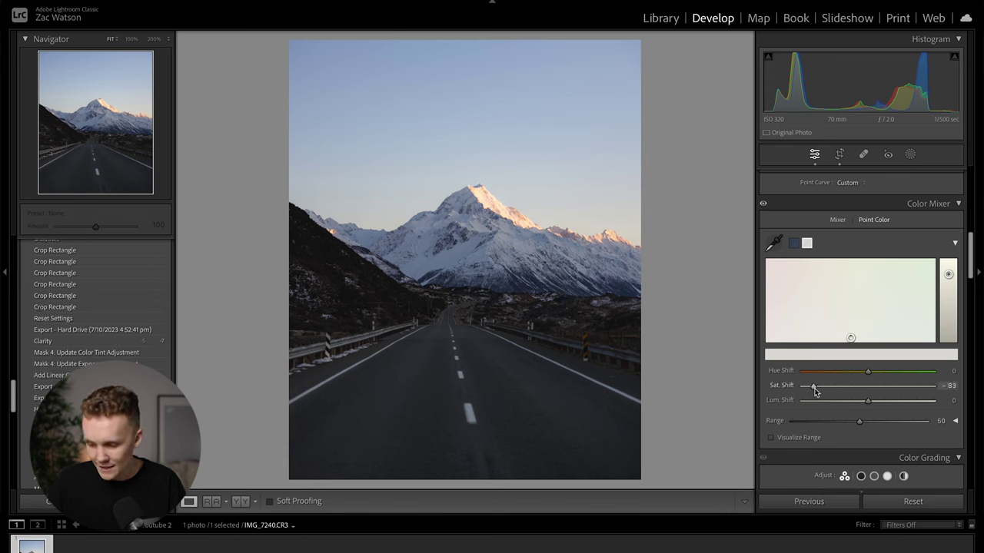
pyautogui.click(770, 438)
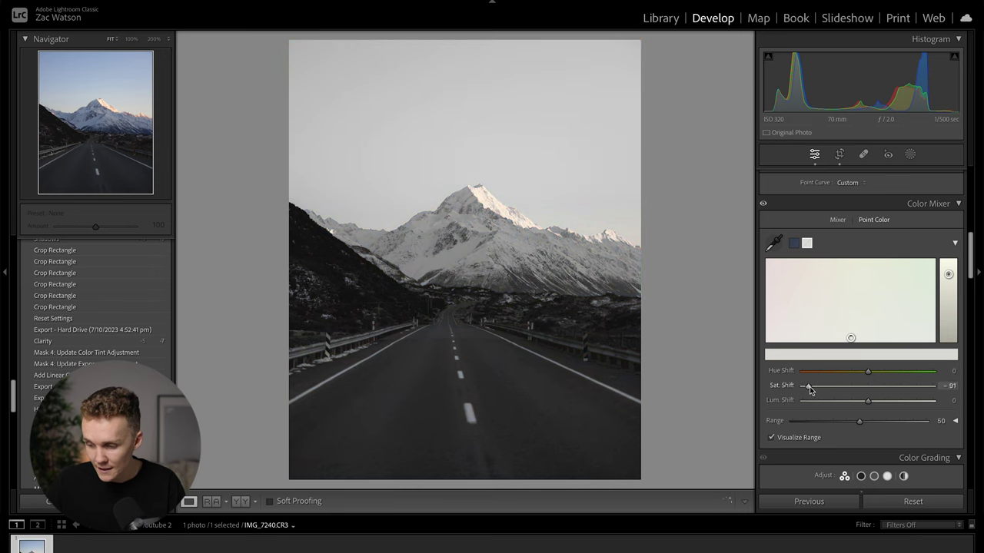
pyautogui.moveTo(807, 391); pyautogui.dragTo(803, 390)
pyautogui.moveTo(868, 401); pyautogui.dragTo(841, 410)
pyautogui.click(771, 437)
pyautogui.moveTo(785, 386); pyautogui.dragTo(797, 388)
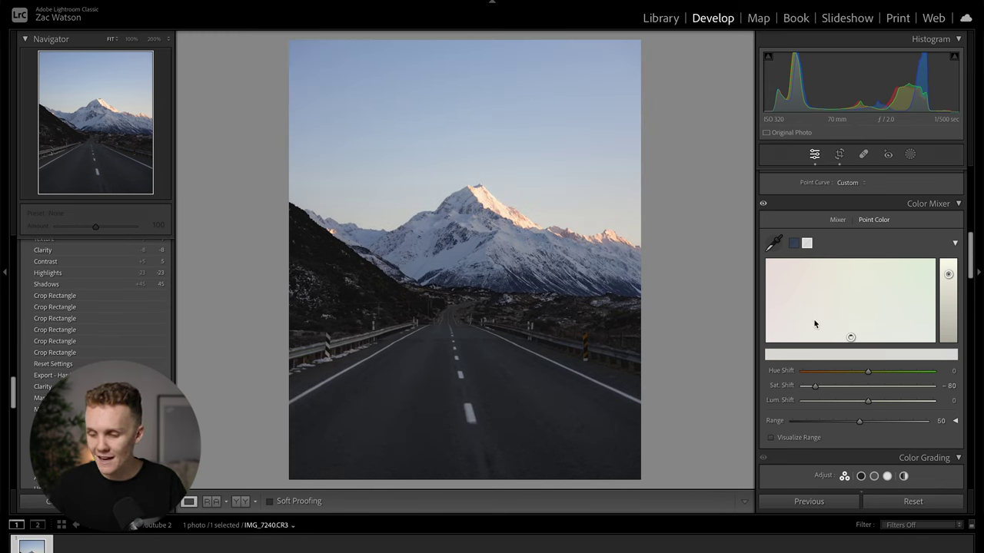
pyautogui.click(837, 220)
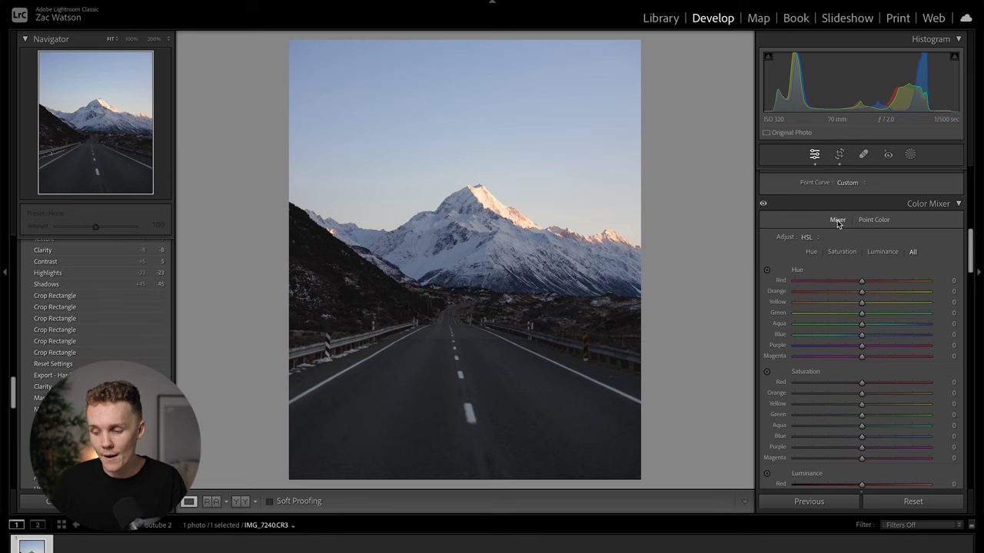
# Darken Yellow luminance to -9, zooming in to check the sunlit peak
pyautogui.scroll(-3, 885, 405)
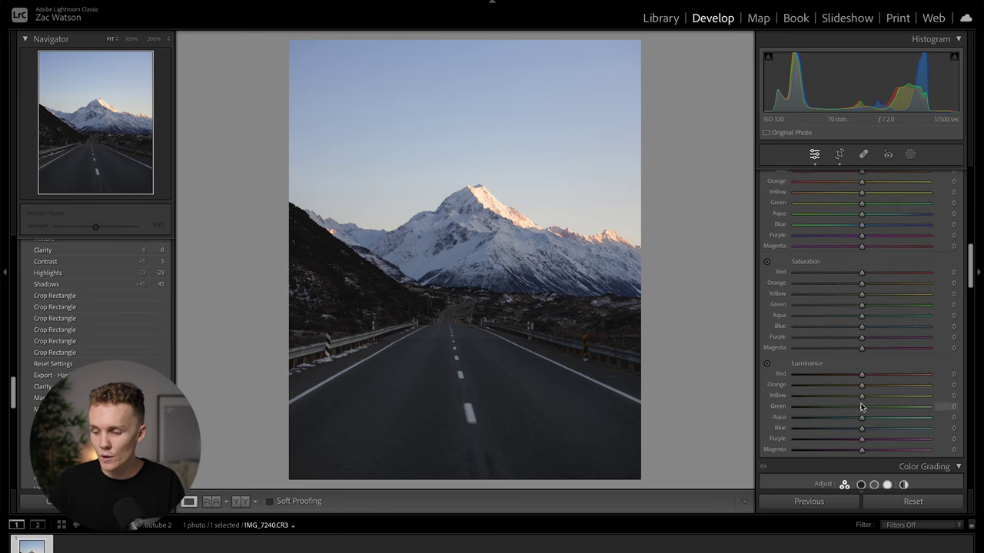
pyautogui.scroll(1, 869, 415)
pyautogui.moveTo(862, 417)
pyautogui.mouseDown()
pyautogui.moveTo(843, 417)
pyautogui.moveTo(857, 420)
pyautogui.mouseUp()
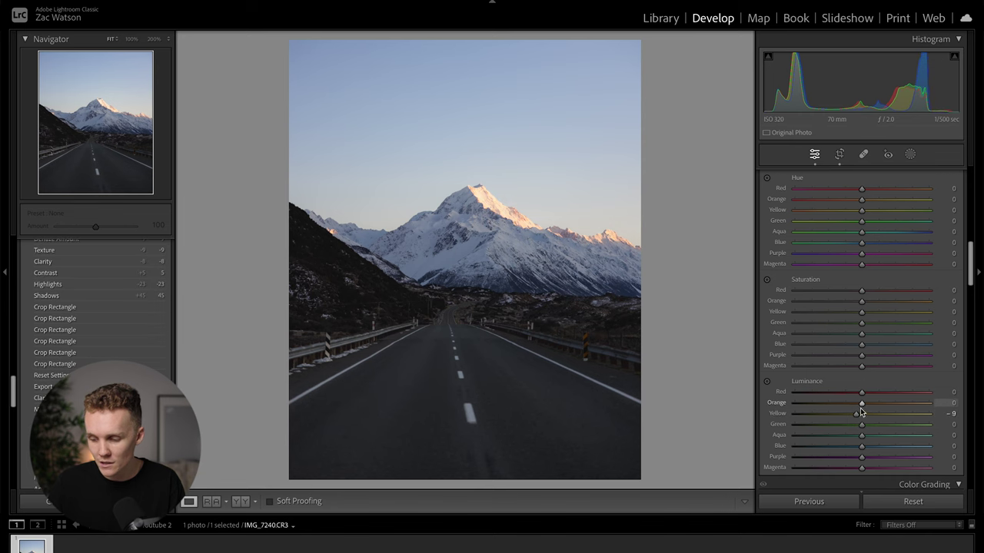
pyautogui.click(496, 218)
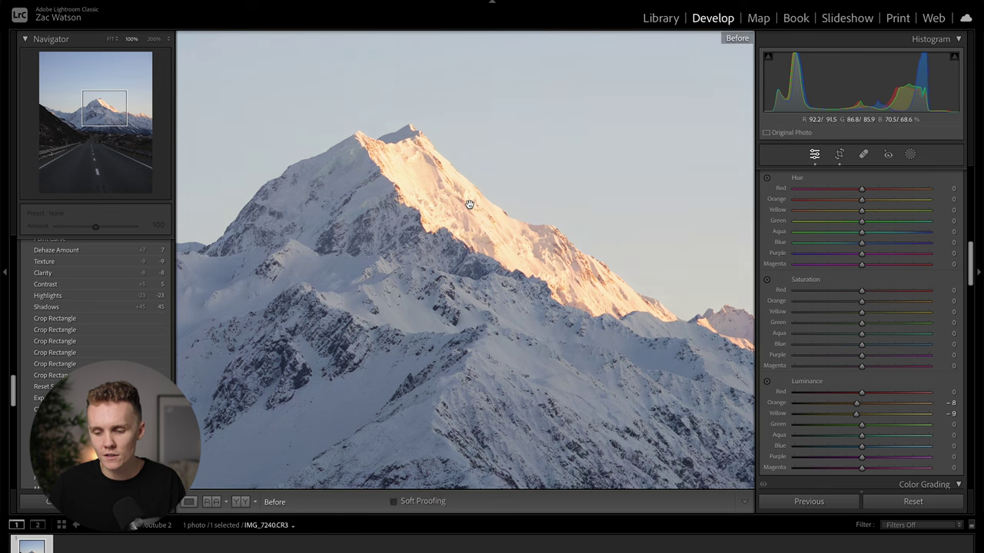
pyautogui.click(470, 206)
pyautogui.click(471, 206)
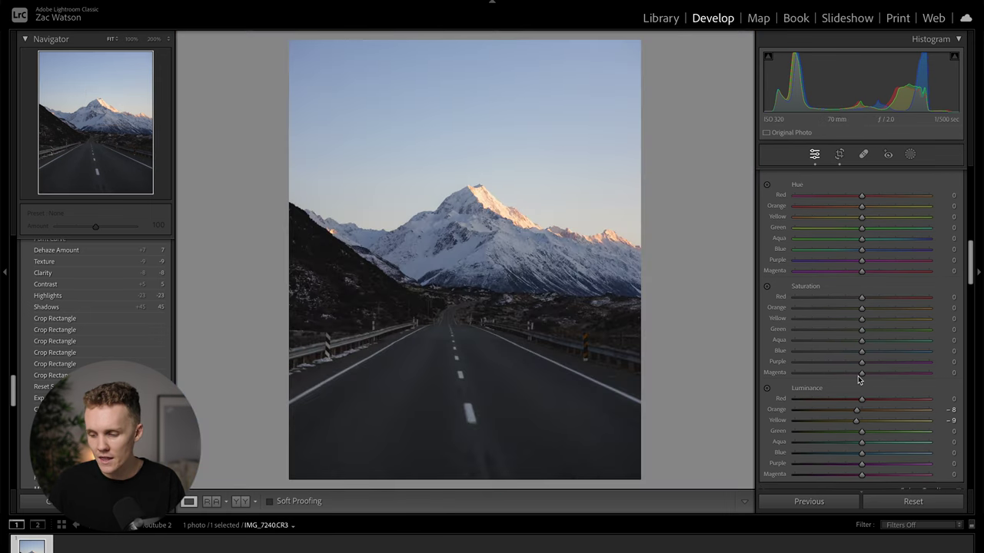
pyautogui.scroll(2, 861, 369)
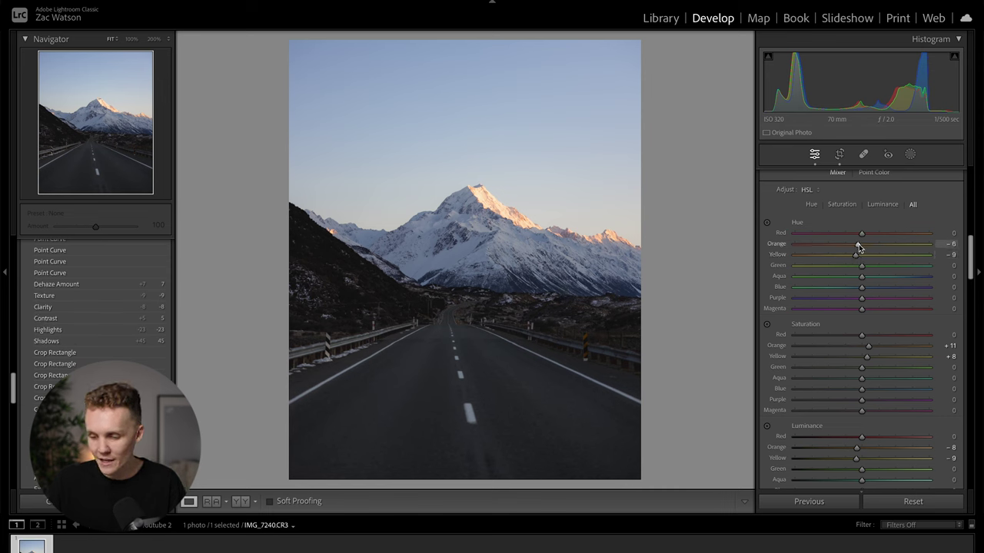
# Compare the edited photo against the unedited original in before/after view
pyautogui.scroll(3, 818, 356)
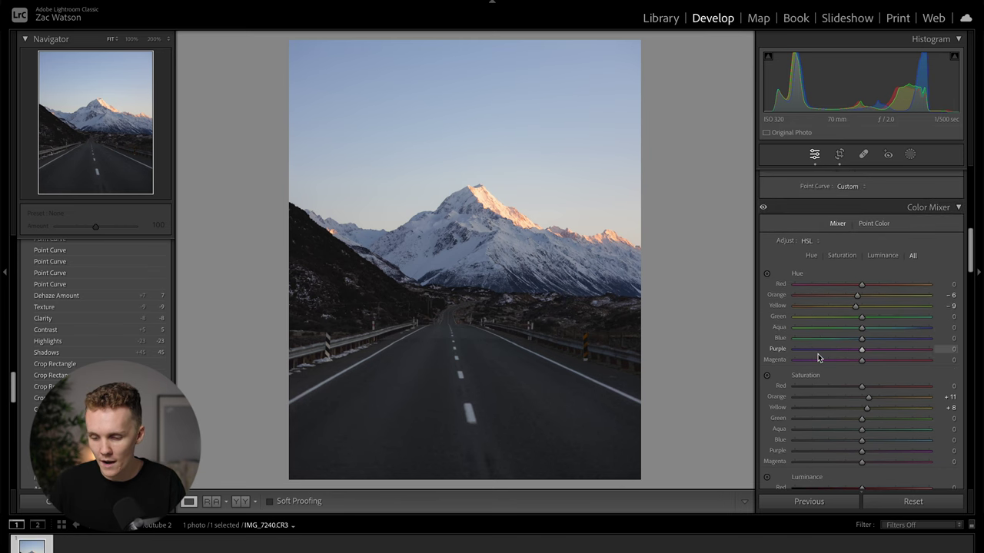
pyautogui.press('\\')
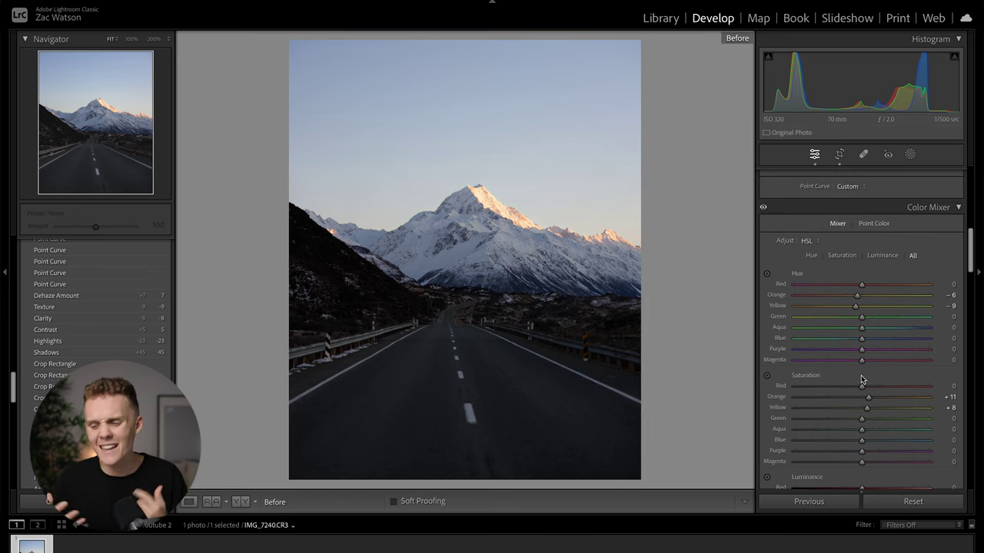
pyautogui.press('\\')
# Lower Blue saturation to -8 and shift the Purple hue to -50
pyautogui.scroll(-2, 862, 378)
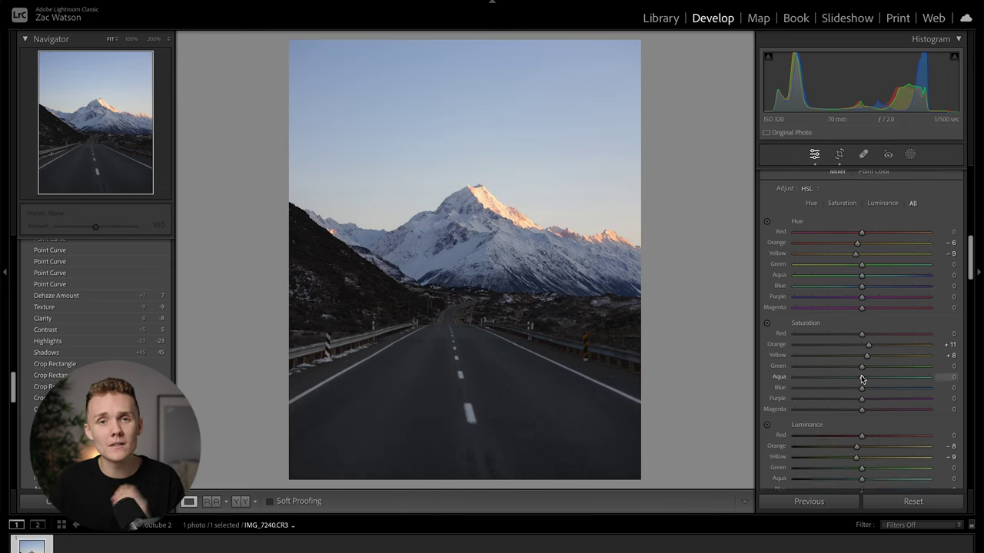
pyautogui.scroll(-2, 862, 379)
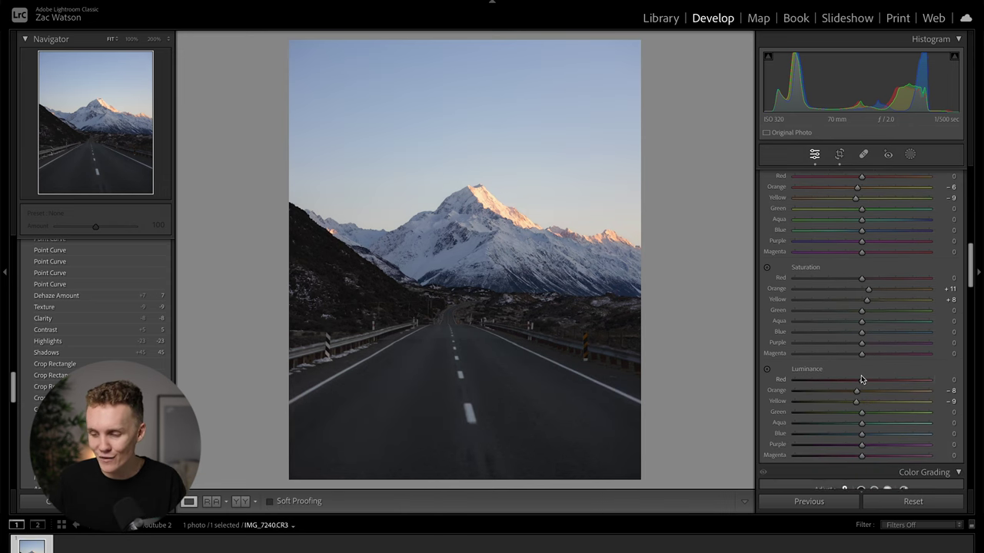
pyautogui.scroll(3, 861, 379)
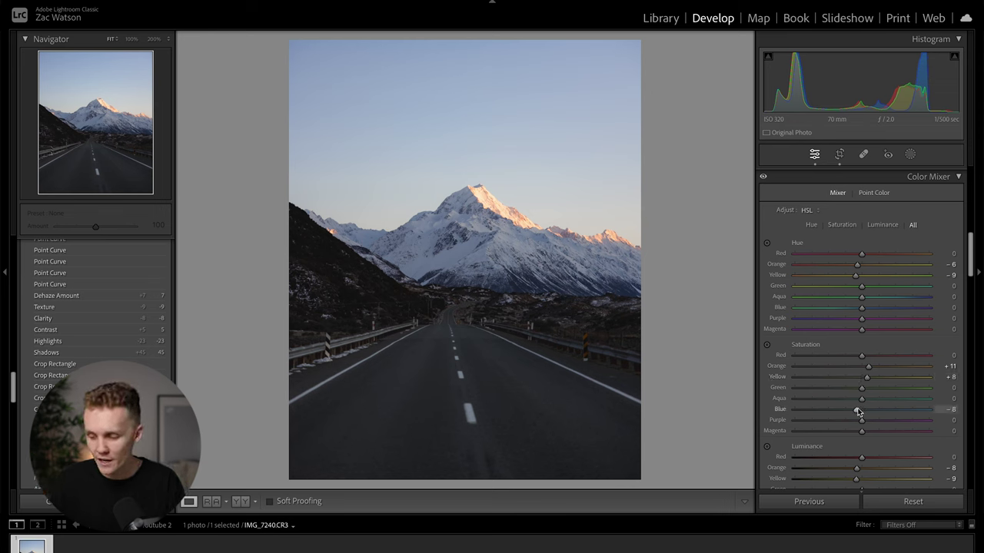
pyautogui.moveTo(857, 411)
pyautogui.mouseDown()
pyautogui.moveTo(823, 422)
pyautogui.moveTo(847, 428)
pyautogui.mouseUp()
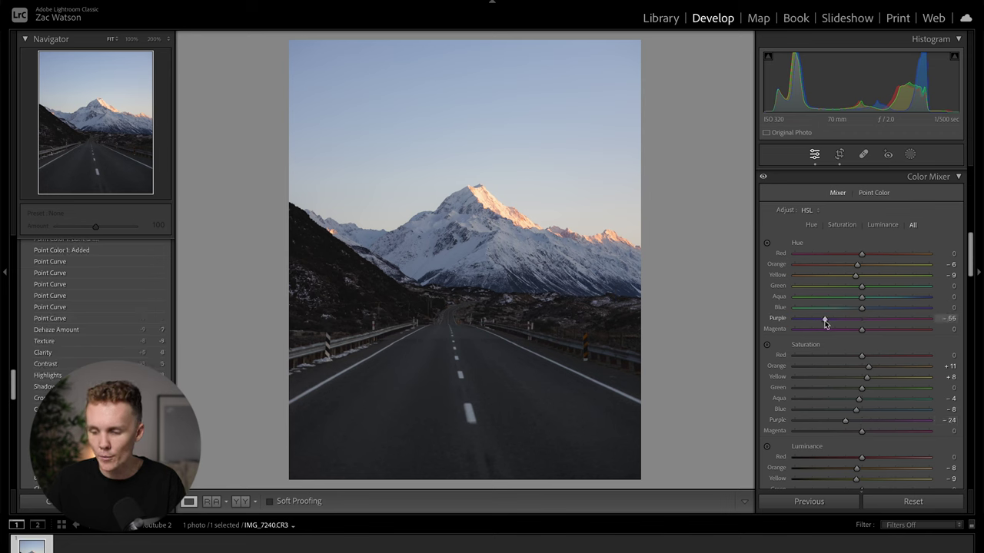
pyautogui.moveTo(827, 319); pyautogui.dragTo(827, 320)
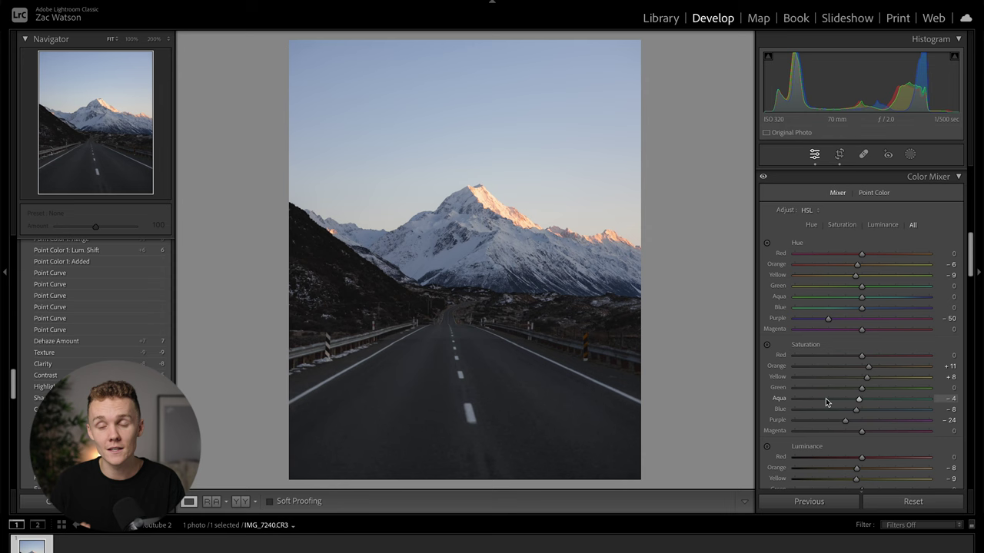
pyautogui.scroll(-5, 823, 426)
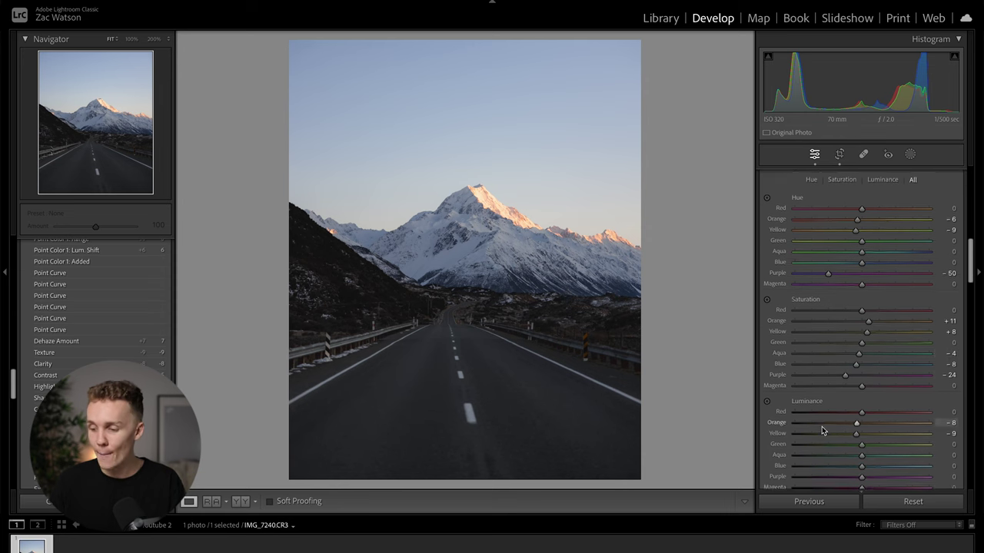
pyautogui.scroll(-5, 822, 426)
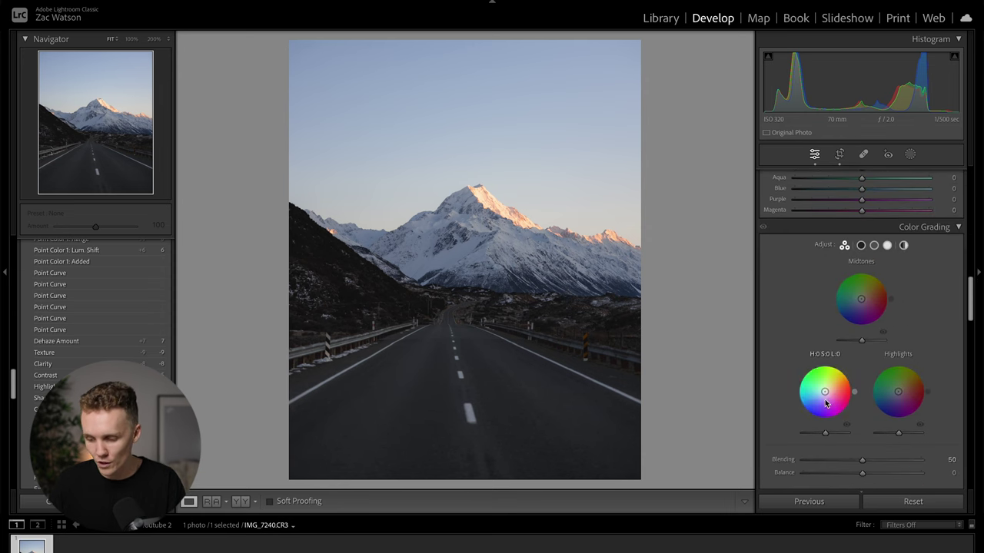
# Grade the shadows toward blue and give the highlights a faint blue tint
pyautogui.moveTo(825, 391)
pyautogui.mouseDown()
pyautogui.moveTo(808, 416)
pyautogui.moveTo(800, 405)
pyautogui.moveTo(822, 392)
pyautogui.mouseUp()
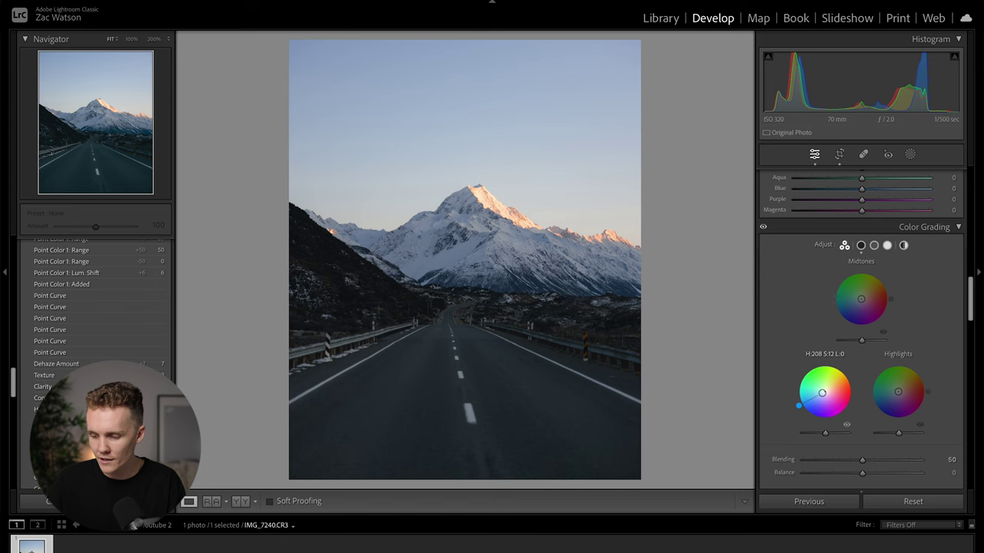
pyautogui.moveTo(898, 392)
pyautogui.mouseDown()
pyautogui.moveTo(872, 407)
pyautogui.moveTo(895, 392)
pyautogui.mouseUp()
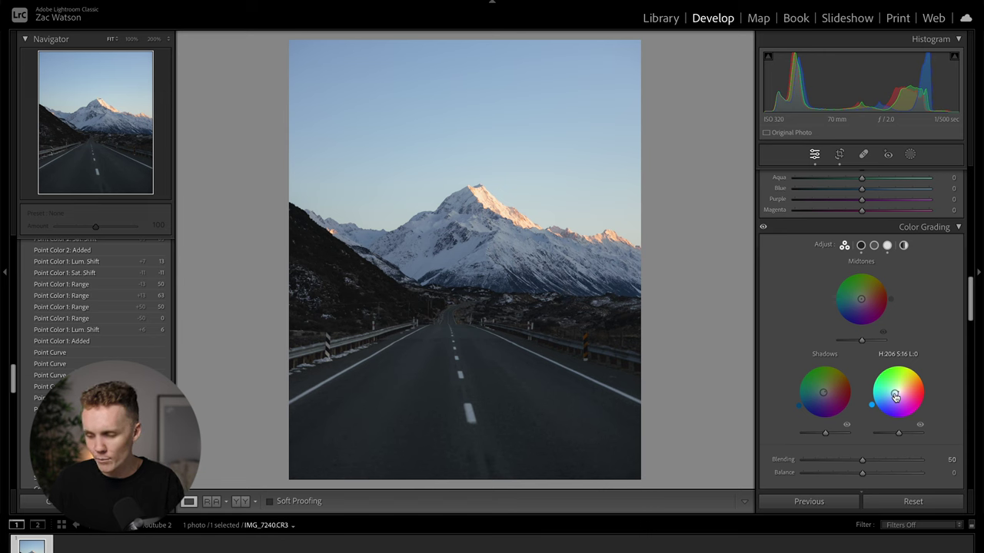
pyautogui.moveTo(894, 393); pyautogui.dragTo(896, 392)
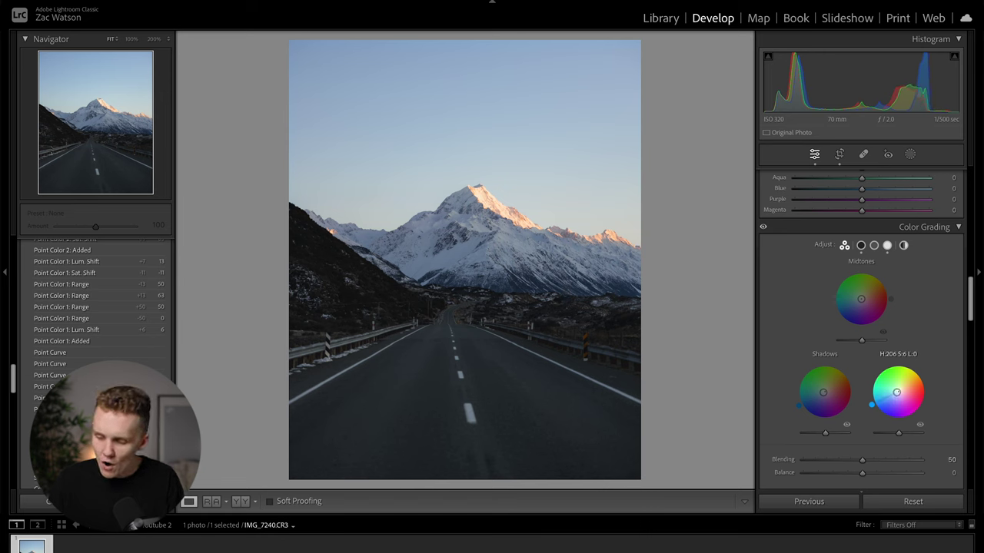
# Warm the midtones toward orange (hue 26, saturation 6) and compare with the original
pyautogui.moveTo(861, 298); pyautogui.dragTo(863, 300)
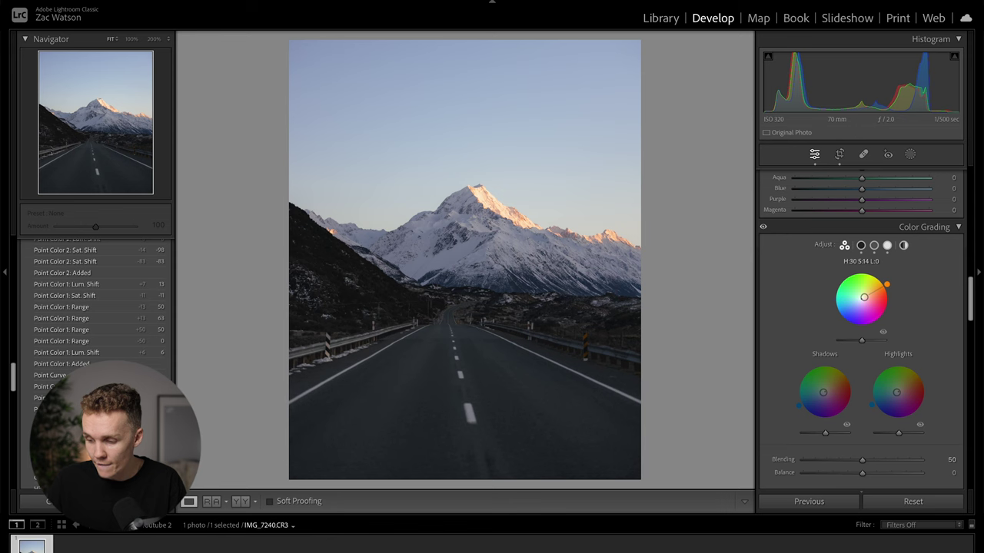
pyautogui.moveTo(888, 287); pyautogui.dragTo(888, 290)
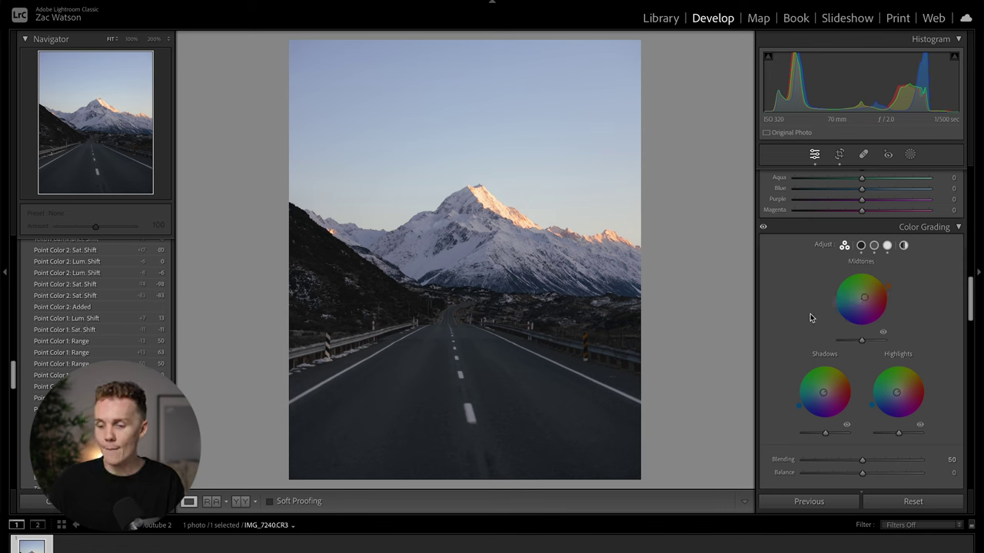
pyautogui.press('\\')
pyautogui.press('\\')
pyautogui.press('\\')
pyautogui.press('\\')
pyautogui.press('\\')
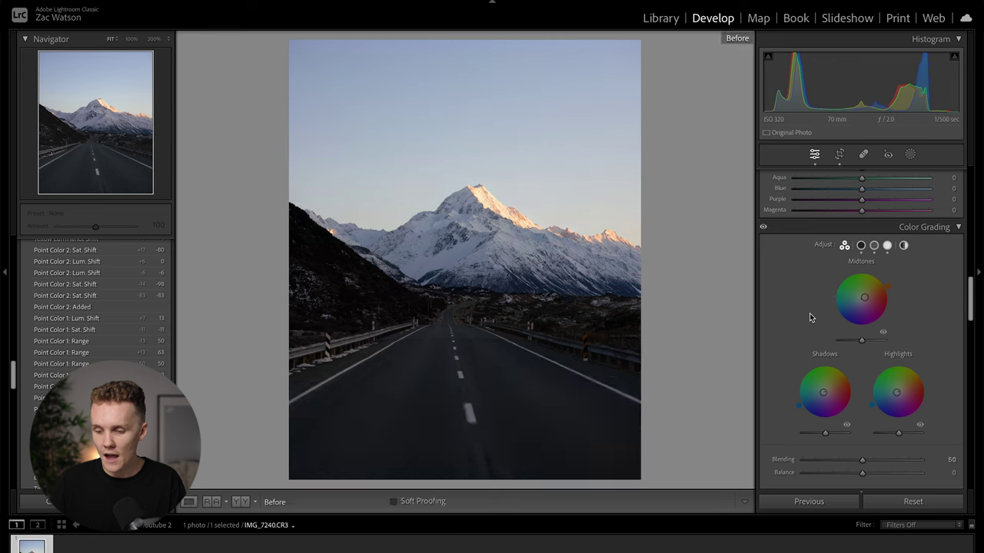
pyautogui.press('\\')
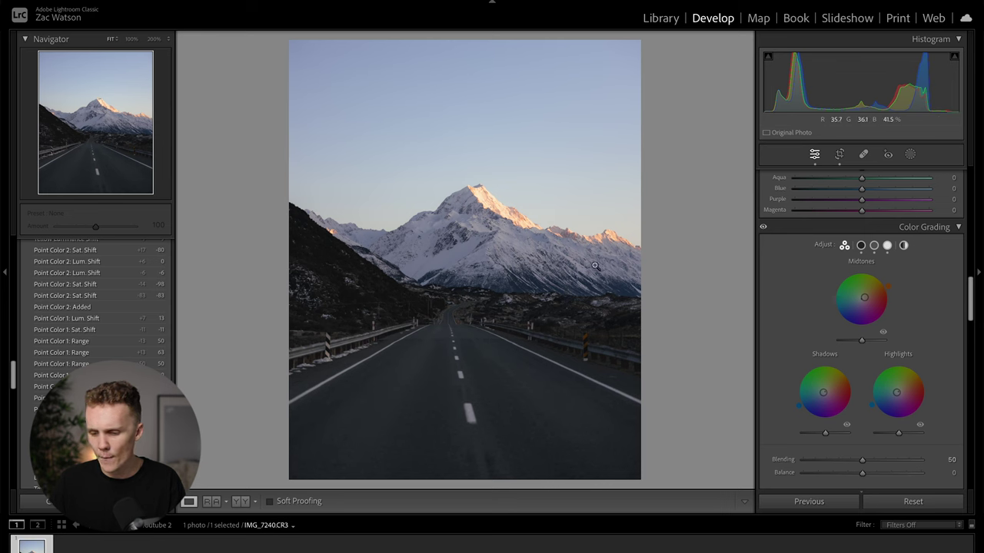
# Set the HSL Blue channel to hue −8, saturation −16 and luminance +11
pyautogui.scroll(6, 783, 338)
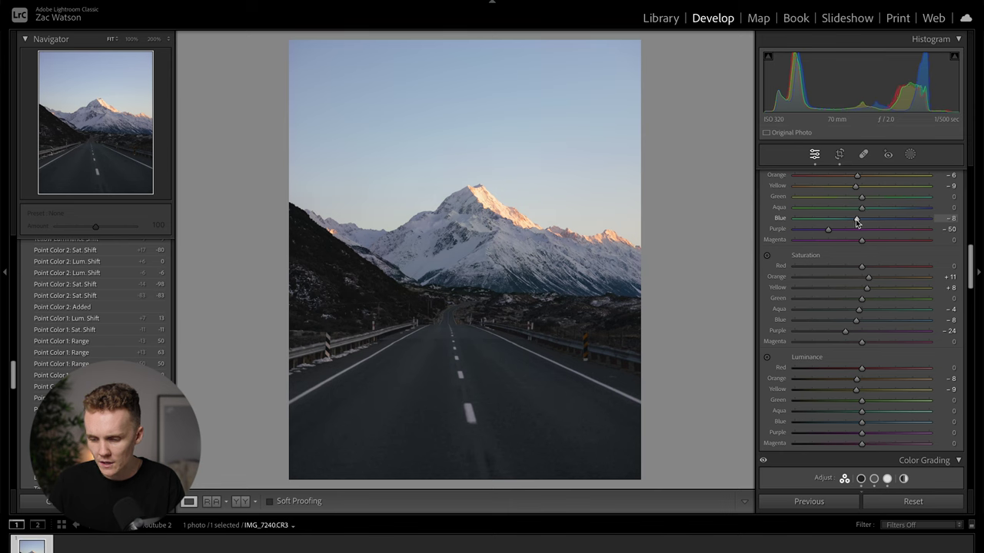
pyautogui.moveTo(857, 222); pyautogui.dragTo(857, 222)
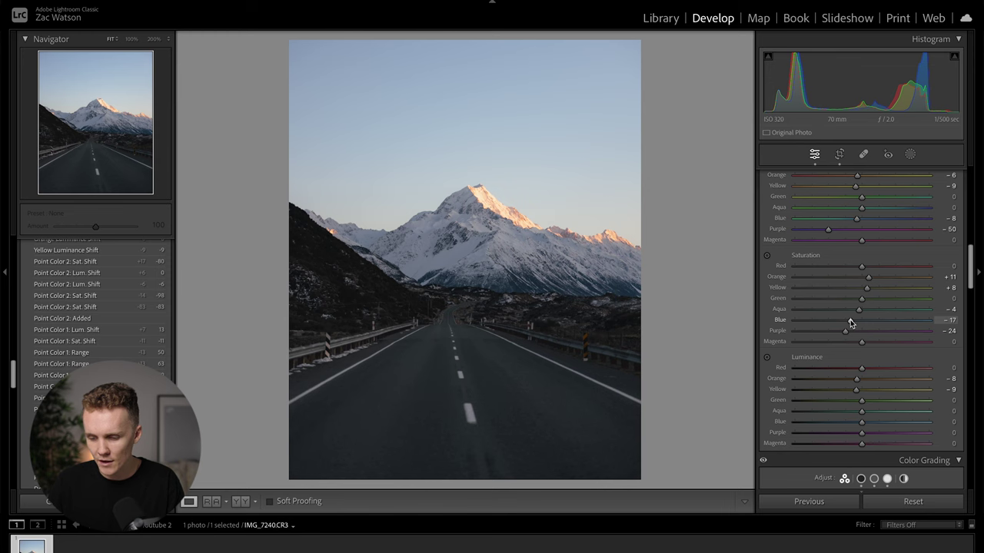
pyautogui.moveTo(851, 324); pyautogui.dragTo(853, 323)
pyautogui.moveTo(872, 424); pyautogui.dragTo(874, 423)
pyautogui.scroll(-10, 831, 422)
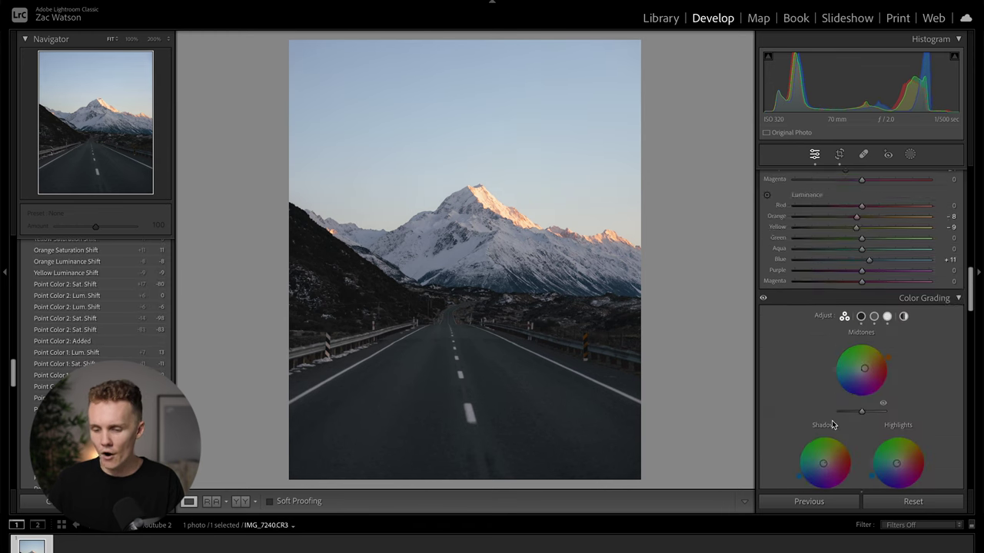
pyautogui.scroll(-8, 831, 422)
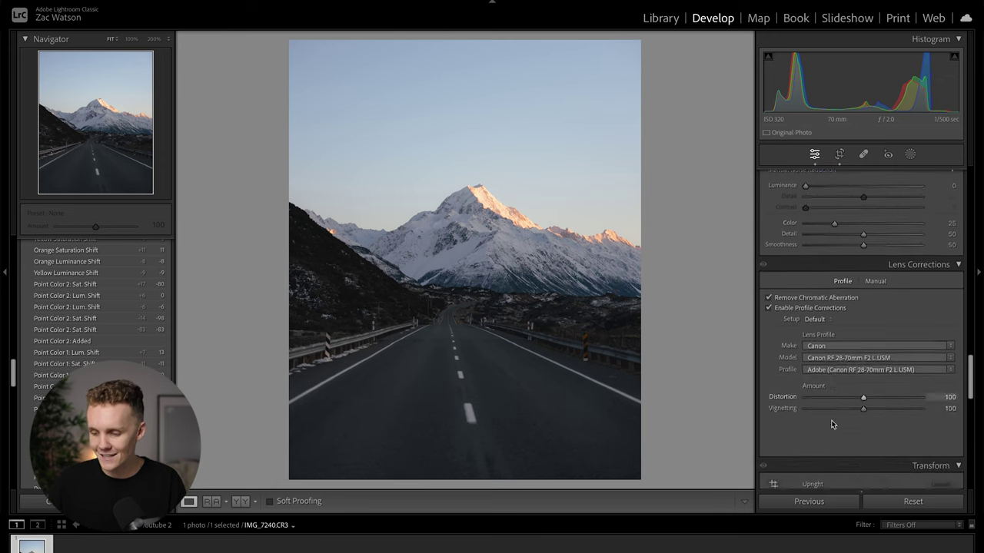
pyautogui.scroll(10, 831, 420)
pyautogui.scroll(-6, 830, 421)
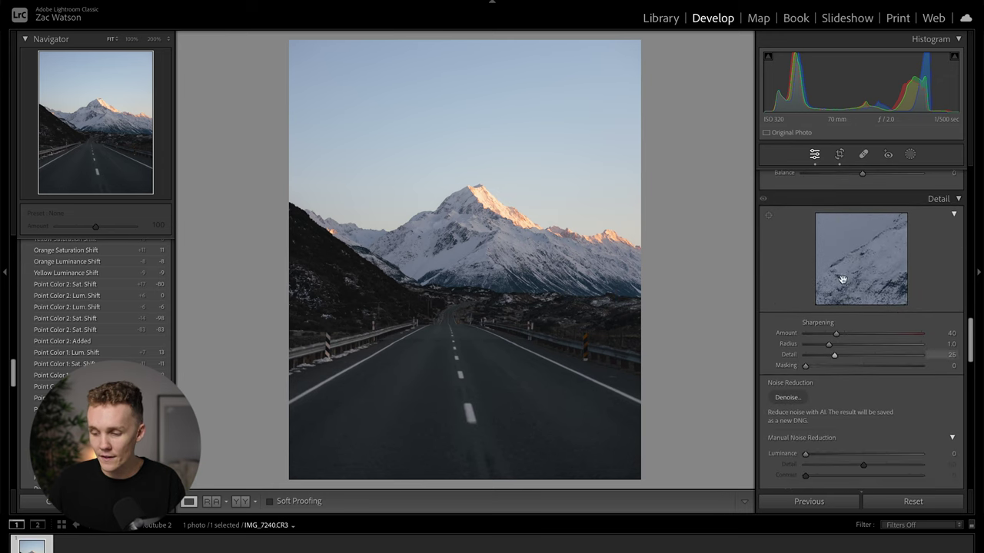
pyautogui.scroll(-1, 862, 397)
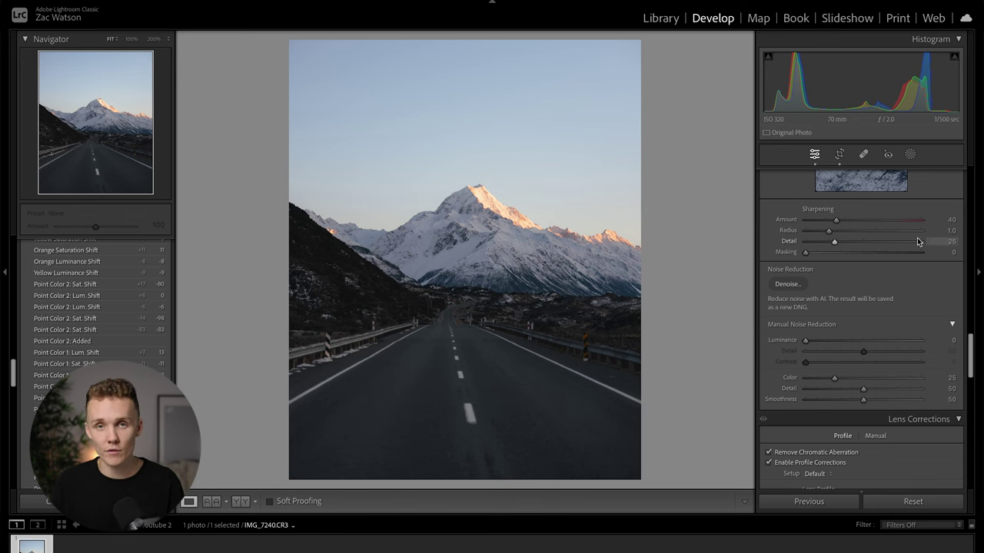
pyautogui.scroll(-5, 917, 242)
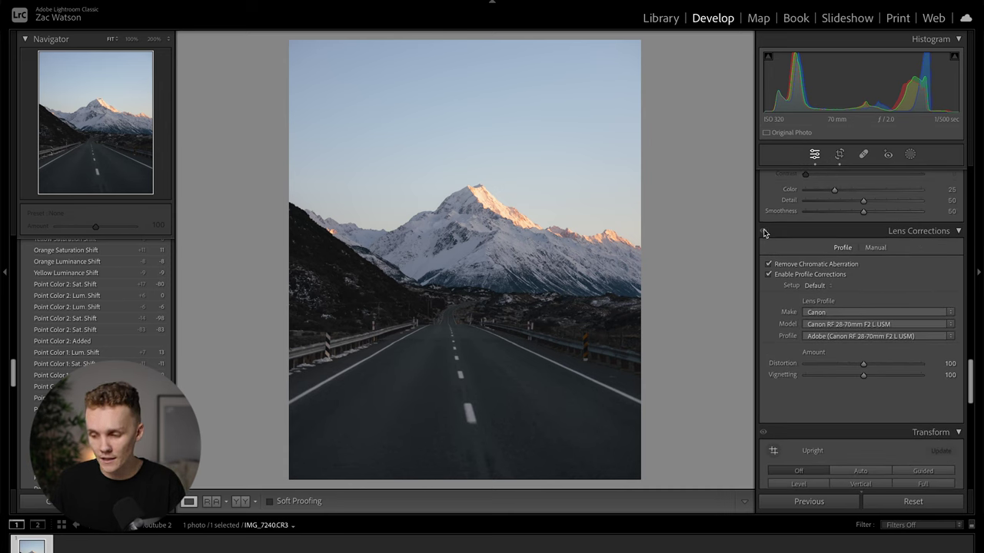
pyautogui.click(769, 275)
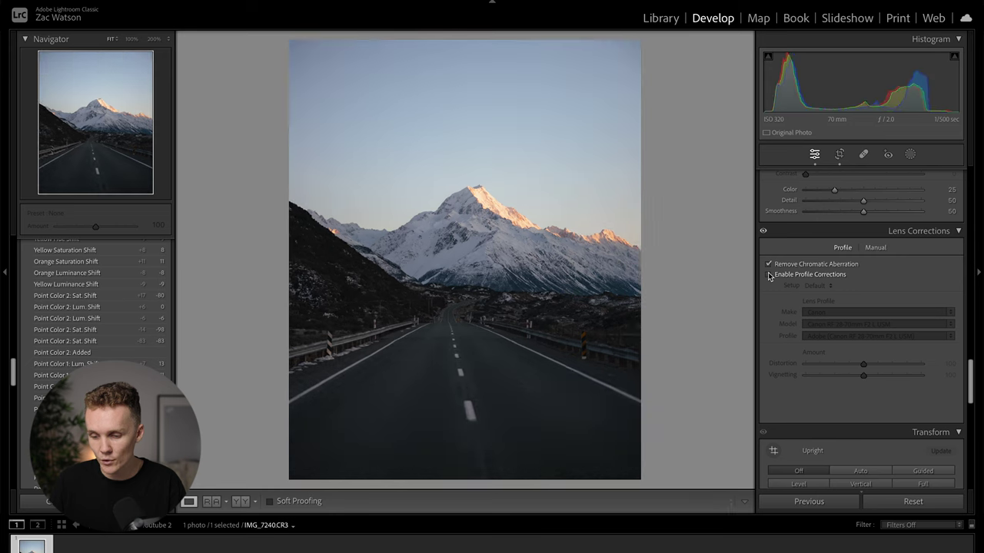
pyautogui.click(769, 275)
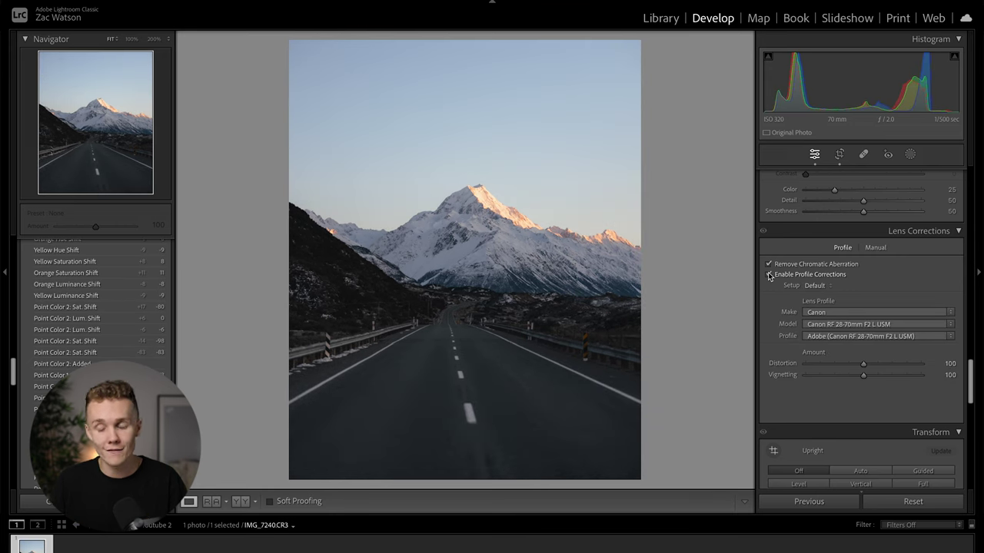
pyautogui.scroll(-5, 781, 338)
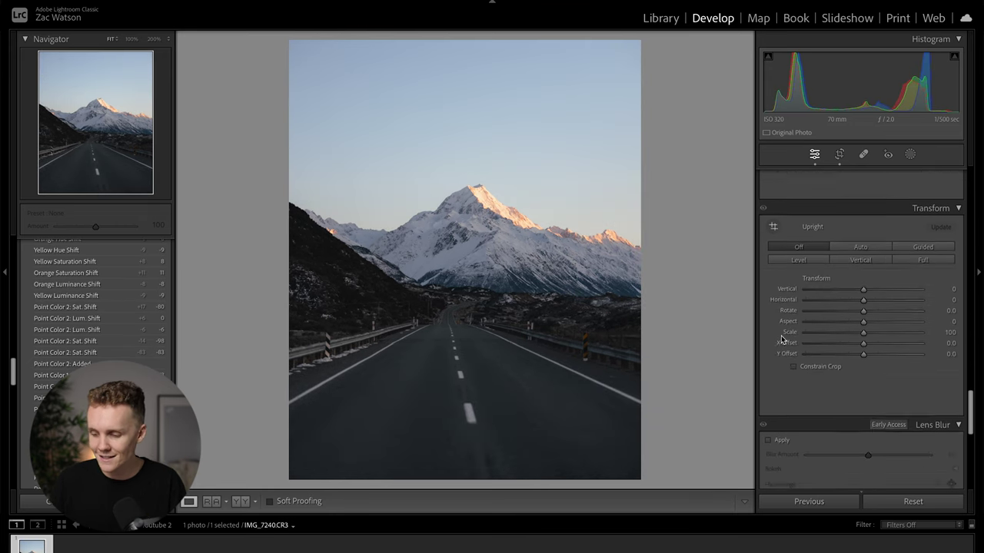
pyautogui.scroll(-1, 781, 339)
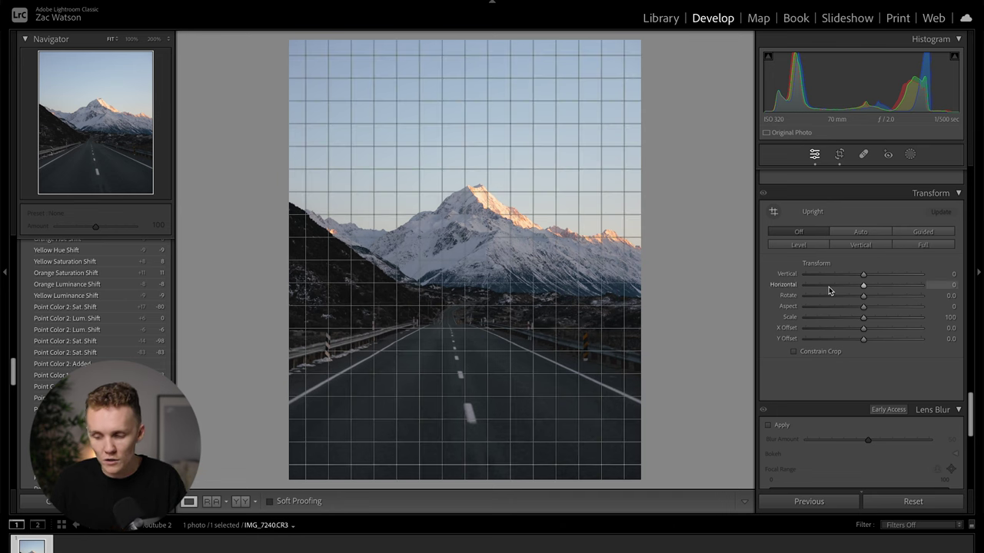
pyautogui.scroll(-2, 828, 287)
pyautogui.scroll(5, 828, 286)
pyautogui.scroll(-12, 828, 286)
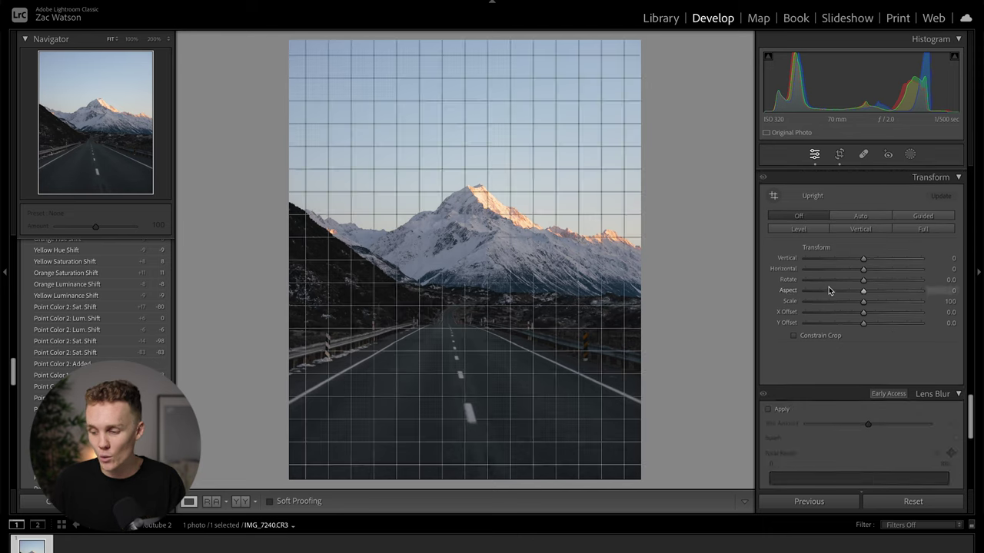
pyautogui.scroll(3, 829, 286)
pyautogui.scroll(-4, 829, 286)
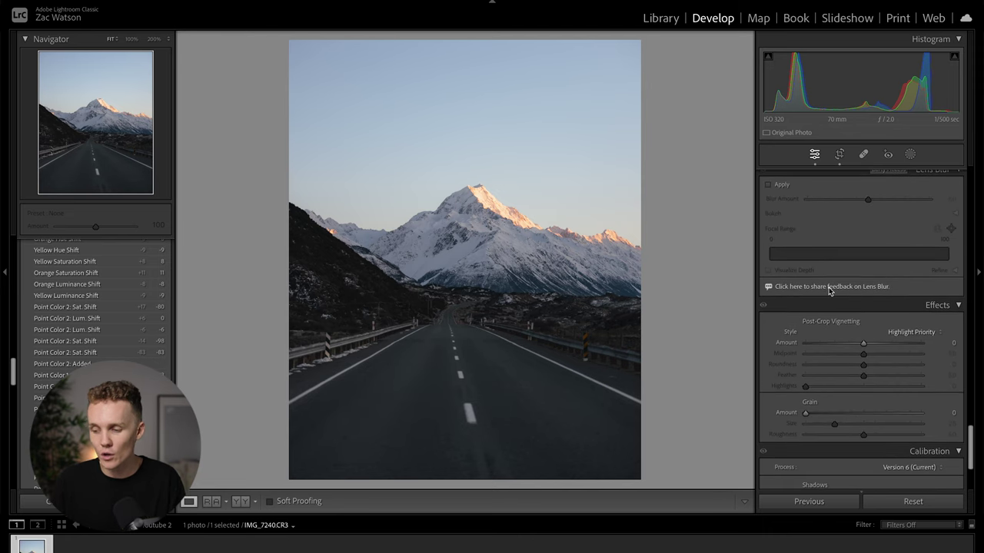
pyautogui.scroll(-1, 828, 290)
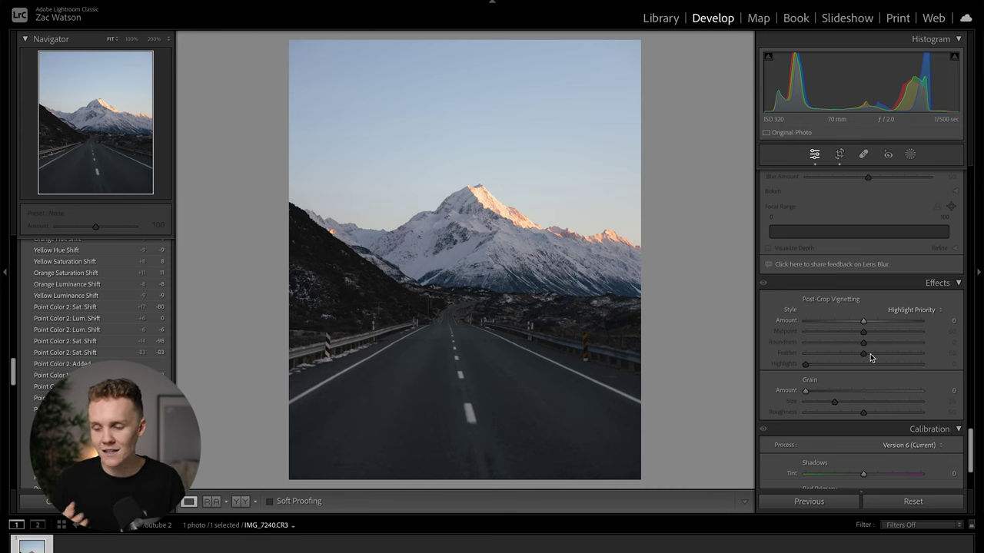
# Review Calibration primaries (red +4/−7, green −4/+5, blue −10/+9) against the original photo
pyautogui.scroll(-2, 870, 354)
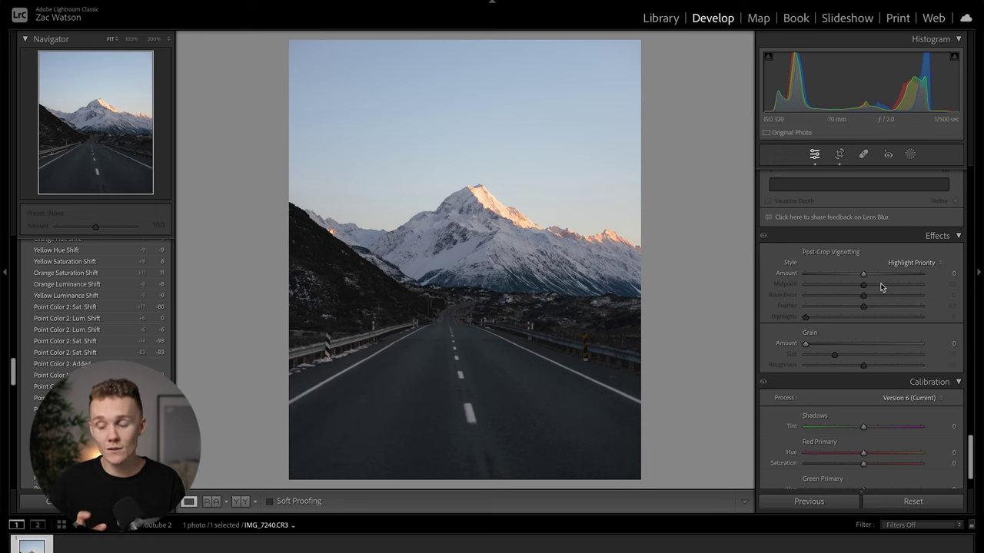
pyautogui.scroll(-3, 880, 283)
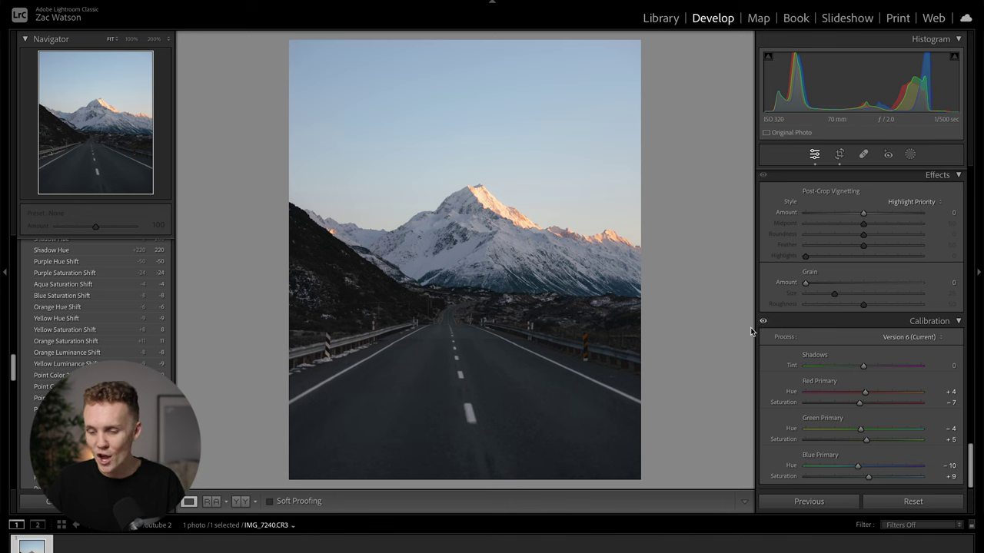
pyautogui.press('\\')
pyautogui.press('\\')
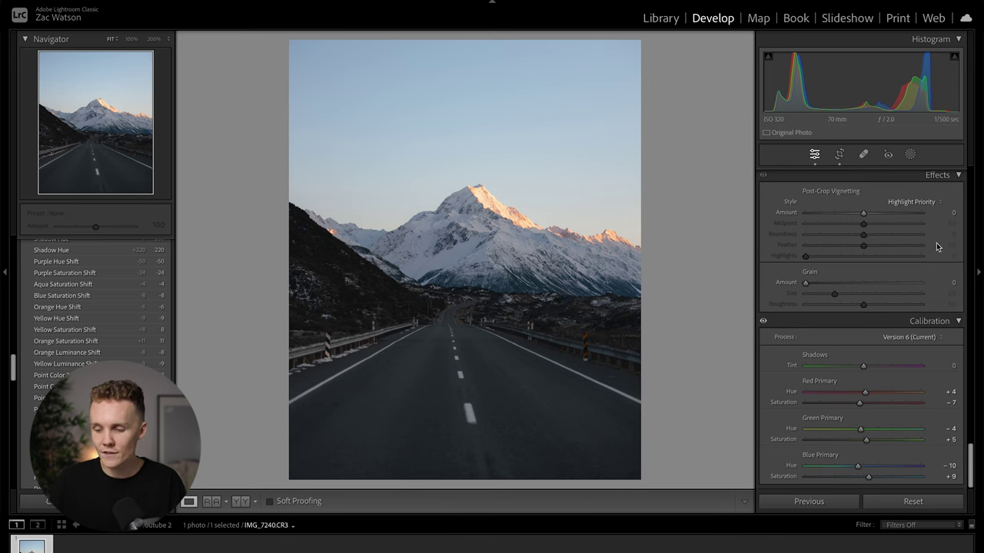
# Draw a radial gradient mask over the mountain and invert it to affect the edges
pyautogui.click(909, 155)
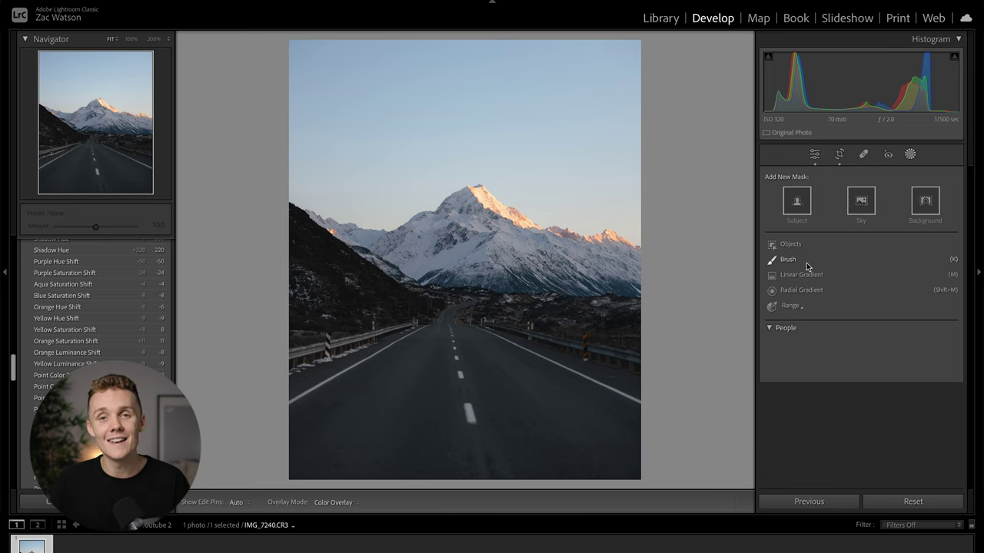
pyautogui.click(792, 291)
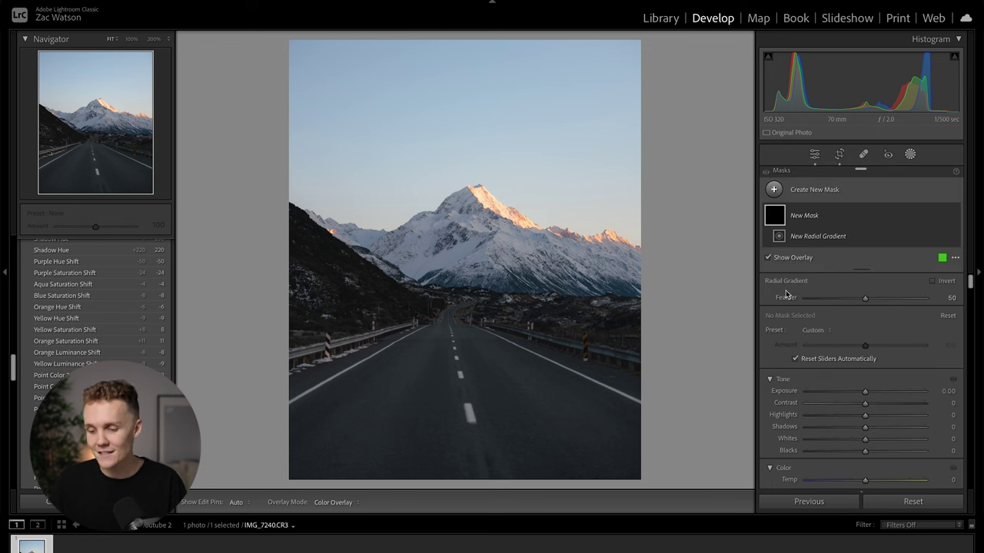
pyautogui.moveTo(463, 260); pyautogui.dragTo(549, 461)
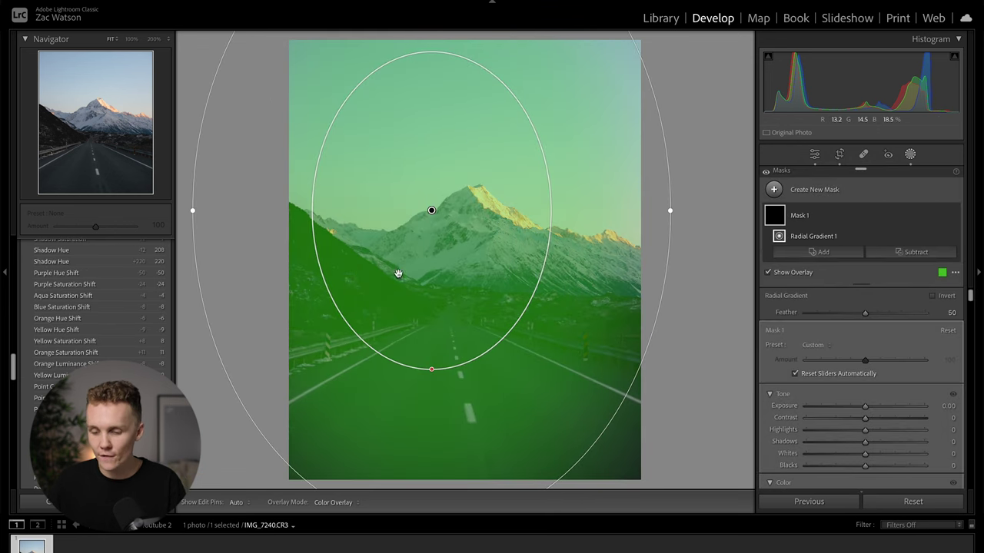
pyautogui.moveTo(398, 272)
pyautogui.mouseDown()
pyautogui.moveTo(463, 343)
pyautogui.moveTo(435, 335)
pyautogui.mouseUp()
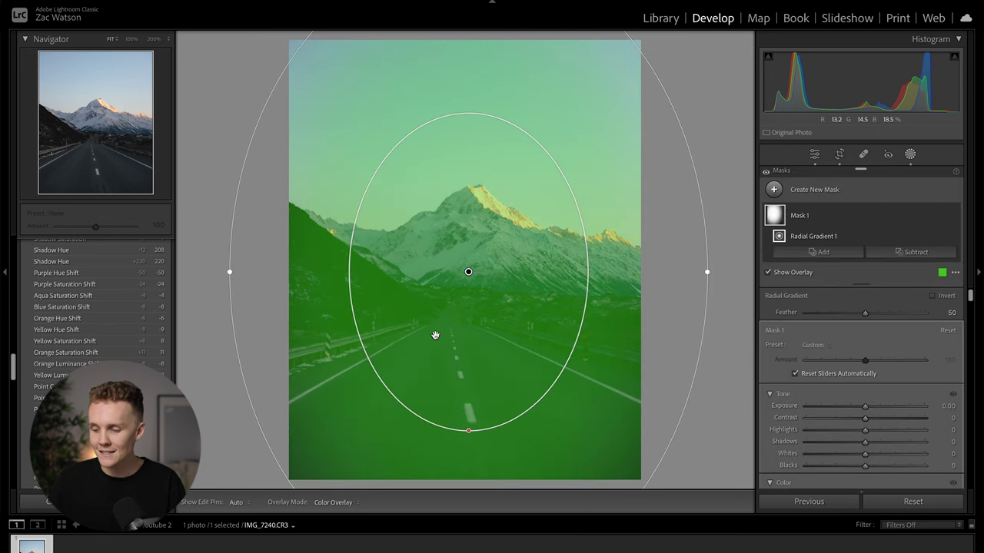
pyautogui.click(942, 299)
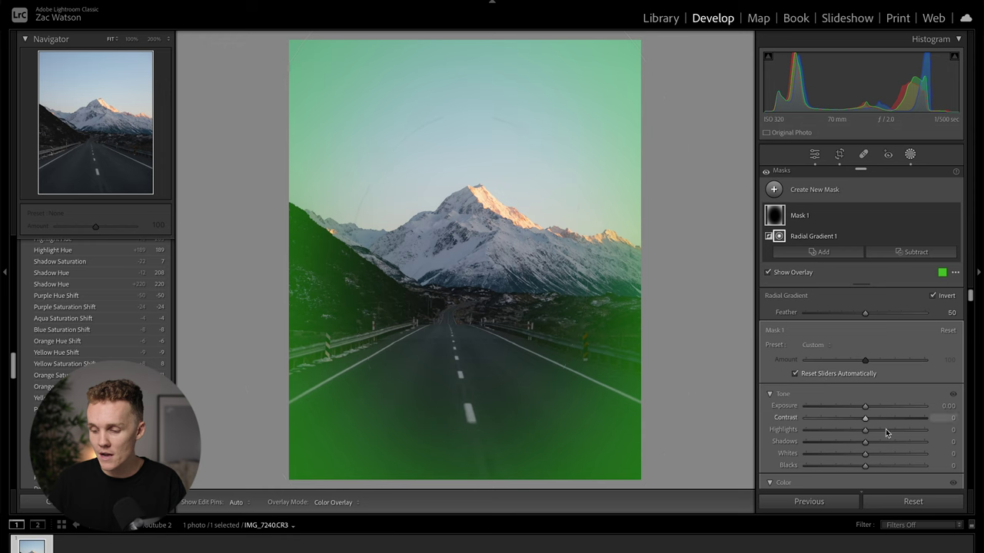
# Hide the mask overlay and darken the area outside the gradient to exposure −0.62
pyautogui.click(863, 408)
pyautogui.press('o')
pyautogui.moveTo(864, 411); pyautogui.dragTo(856, 408)
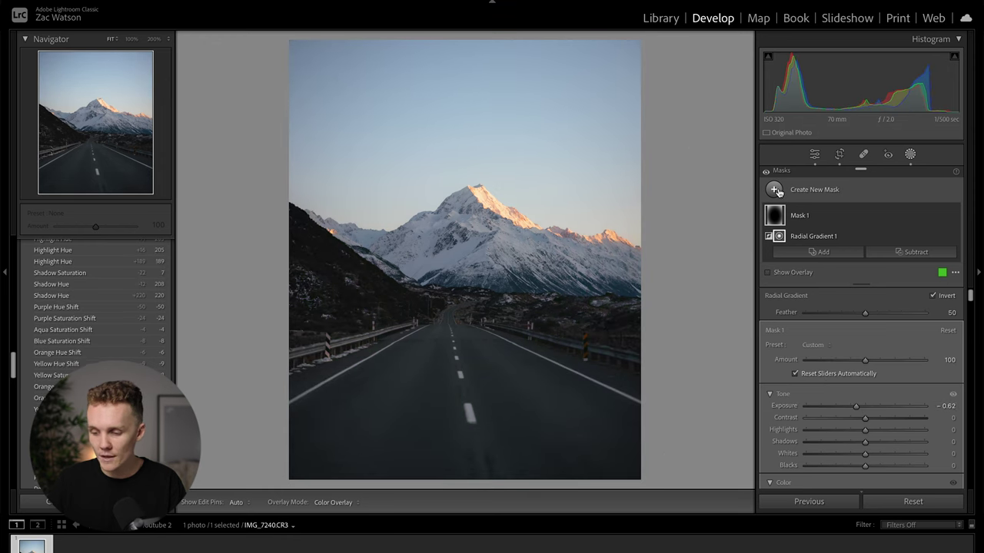
# Add Mask 2, a radial gradient on the road's bottom, at exposure −1.04
pyautogui.click(774, 189)
pyautogui.click(836, 322)
pyautogui.moveTo(407, 414); pyautogui.dragTo(578, 470)
pyautogui.moveTo(456, 419); pyautogui.dragTo(504, 470)
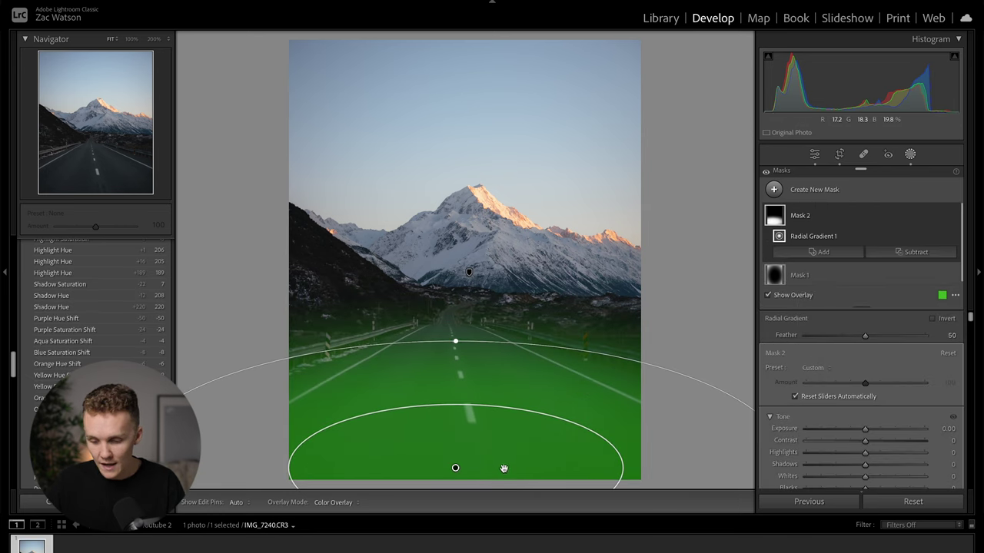
pyautogui.moveTo(865, 429); pyautogui.dragTo(851, 431)
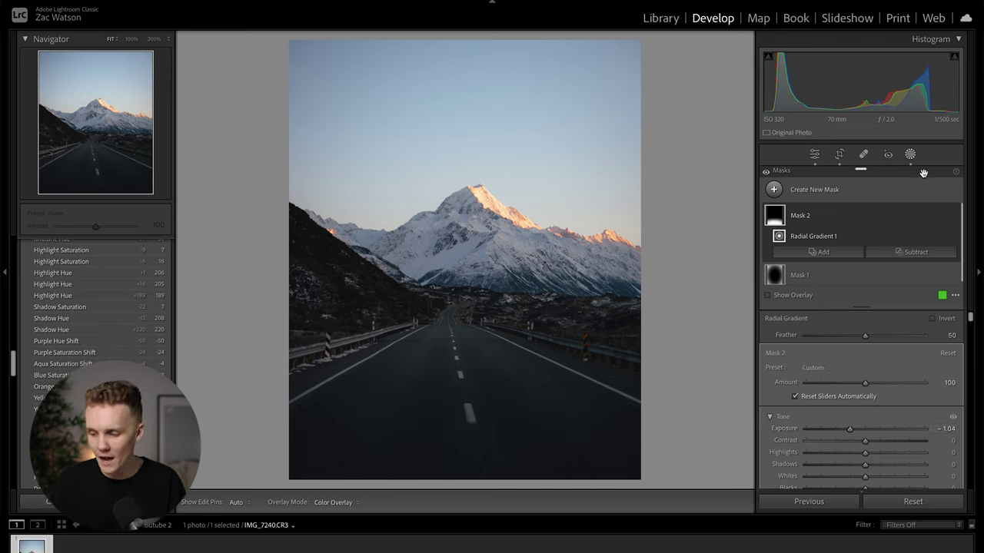
# Toggle the road and first masks off and on to compare their effect
pyautogui.click(953, 215)
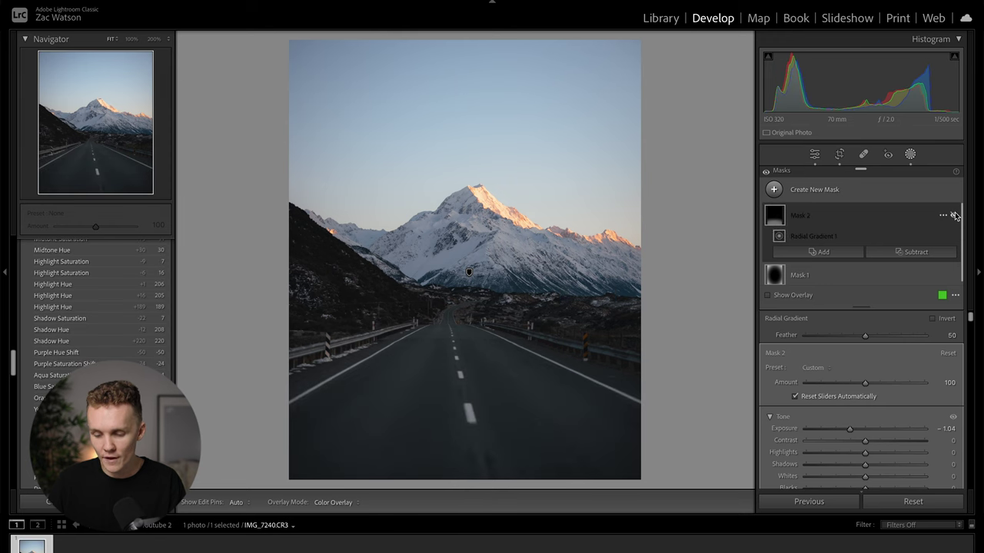
pyautogui.click(953, 215)
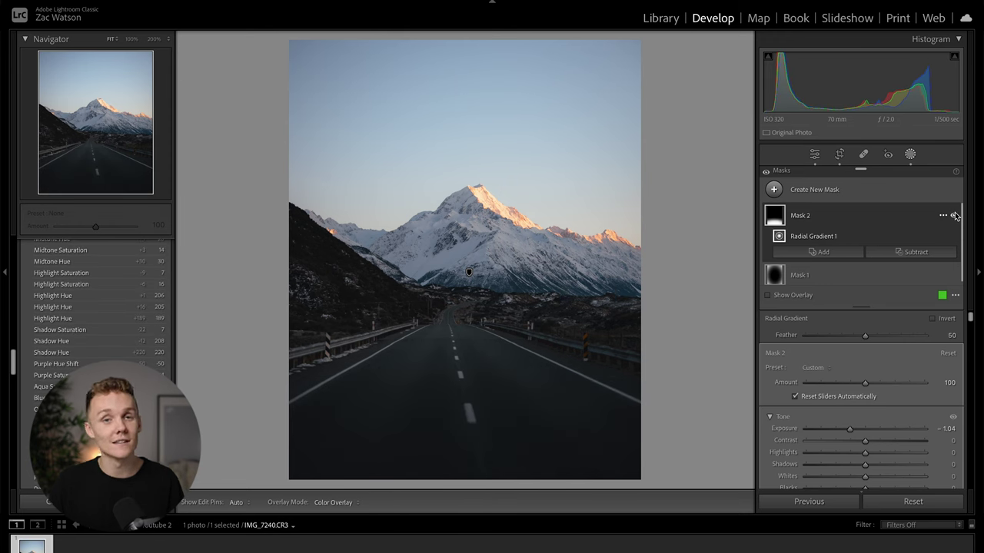
pyautogui.click(776, 191)
pyautogui.click(940, 199)
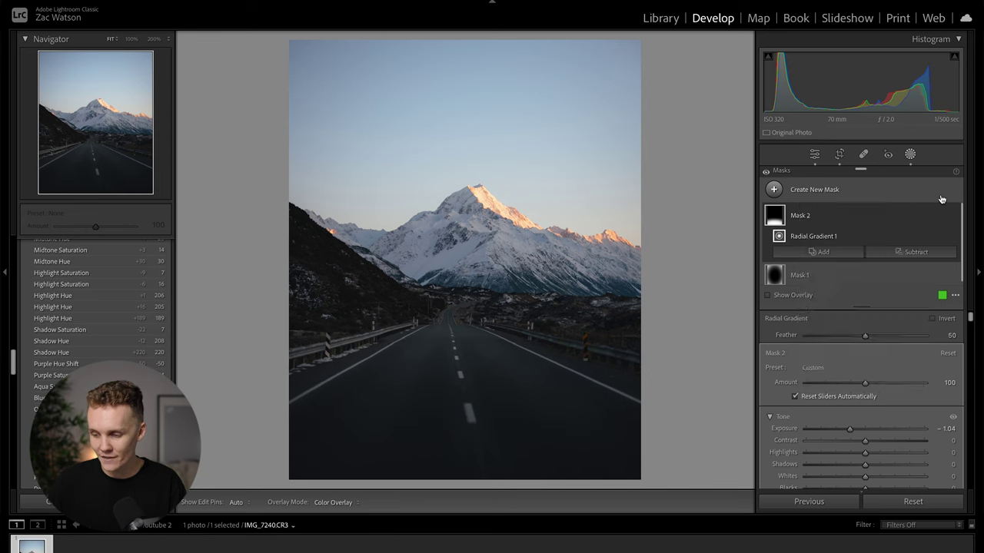
pyautogui.click(954, 276)
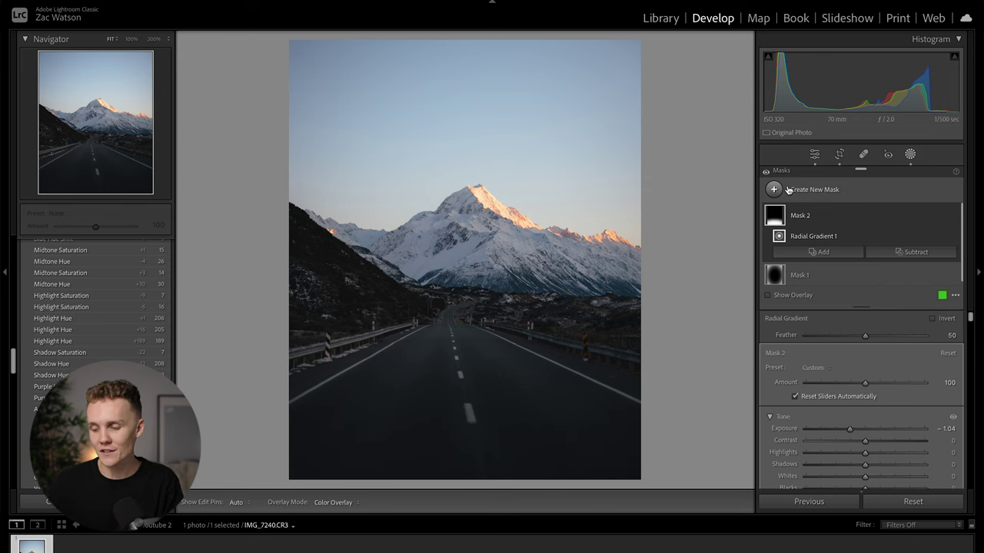
# Add Mask 3, a radial gradient drawn over the upper-right sky around the peak
pyautogui.click(794, 188)
pyautogui.click(845, 325)
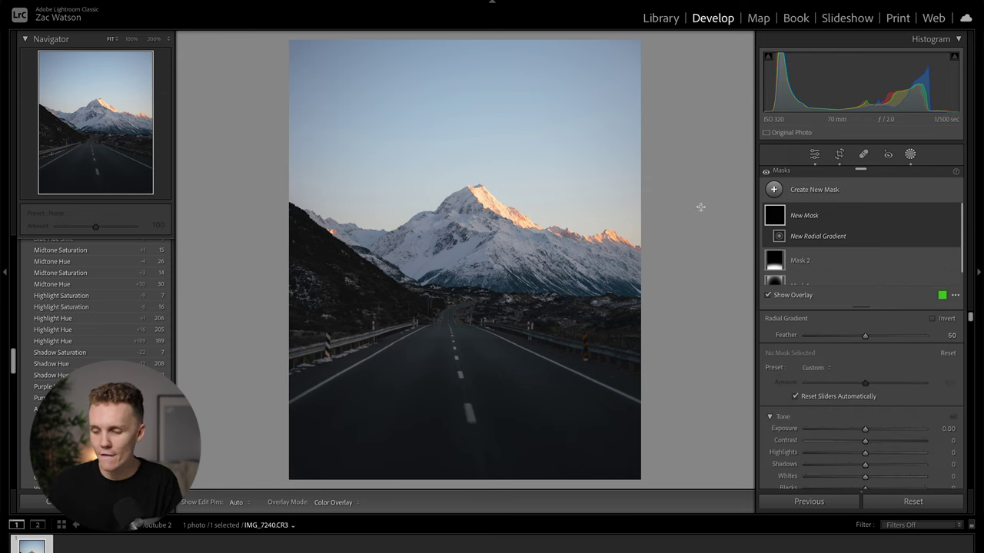
pyautogui.moveTo(644, 169); pyautogui.dragTo(707, 197)
pyautogui.moveTo(772, 224); pyautogui.dragTo(767, 225)
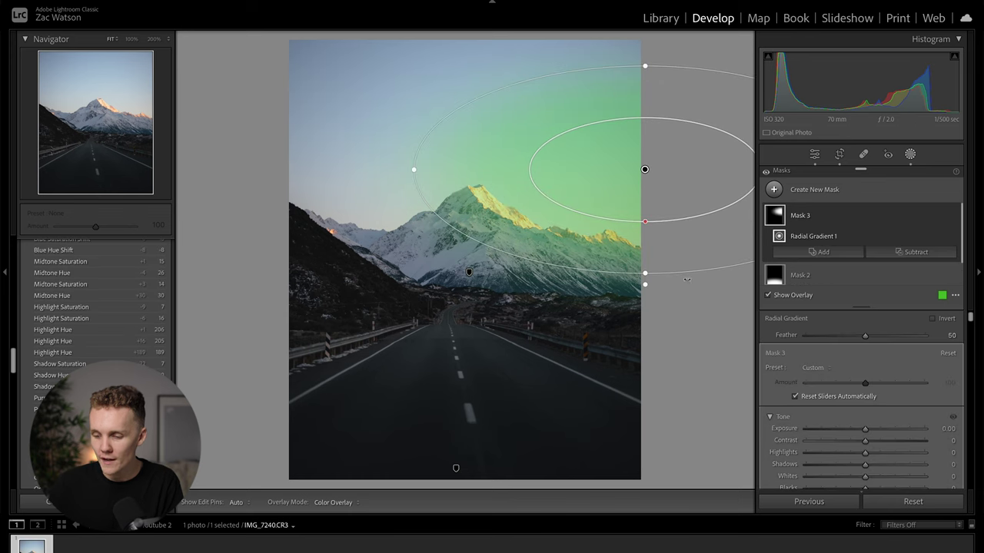
pyautogui.moveTo(676, 210); pyautogui.dragTo(698, 210)
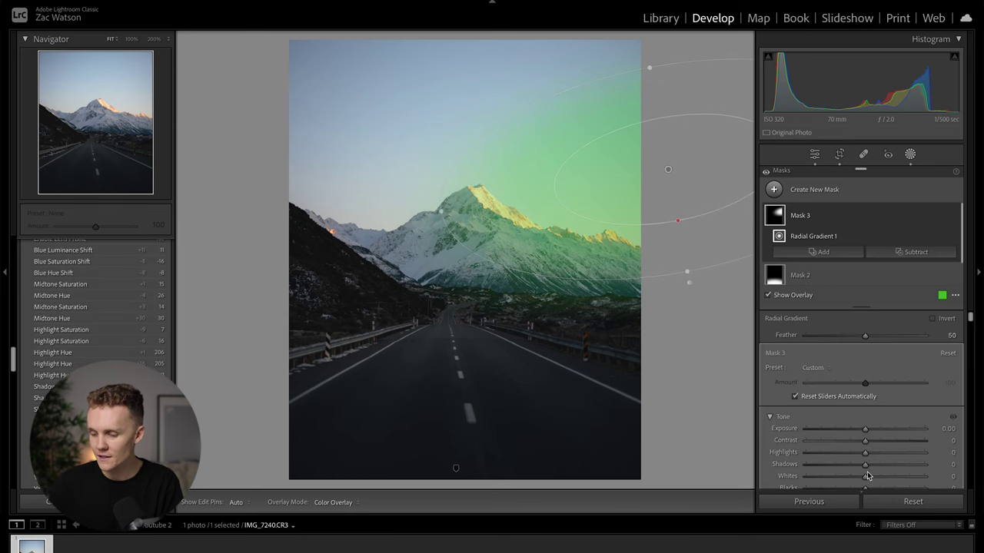
# Hide the overlay and set Mask 3 to Dehaze −21, Exposure 0.24 and Clarity −4
pyautogui.scroll(-3, 884, 431)
pyautogui.scroll(-10, 888, 452)
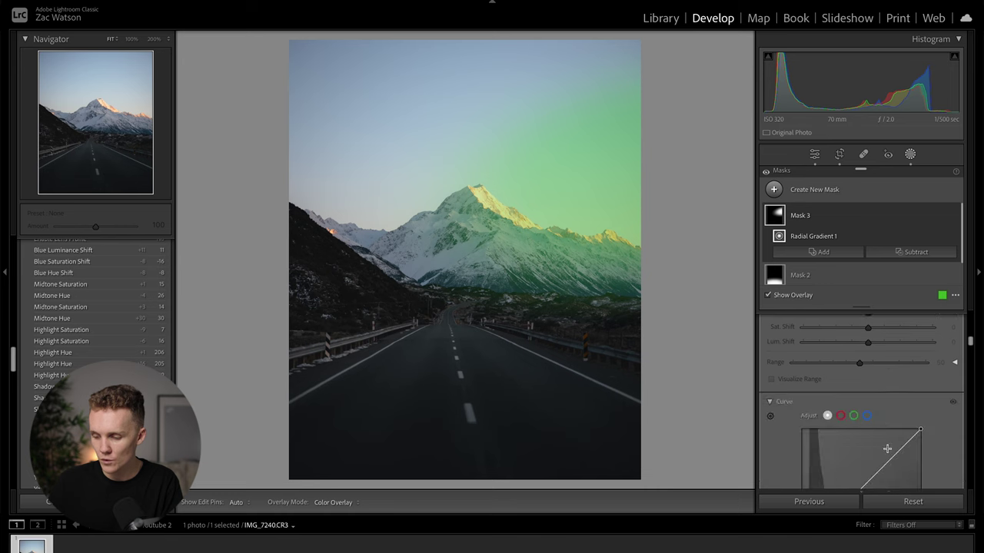
pyautogui.scroll(-5, 887, 449)
pyautogui.press('o')
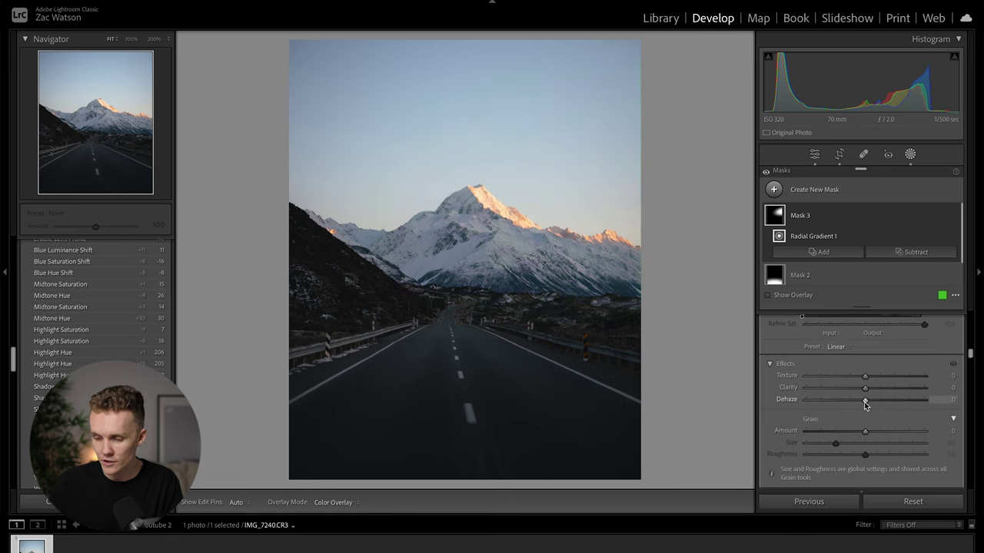
pyautogui.moveTo(853, 402); pyautogui.dragTo(850, 403)
pyautogui.scroll(10, 866, 409)
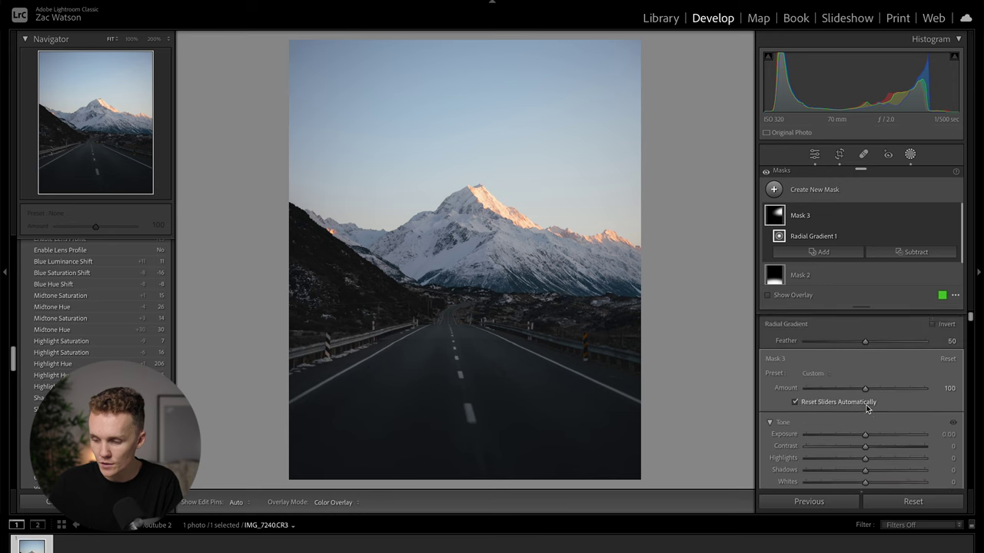
pyautogui.moveTo(866, 430); pyautogui.dragTo(869, 430)
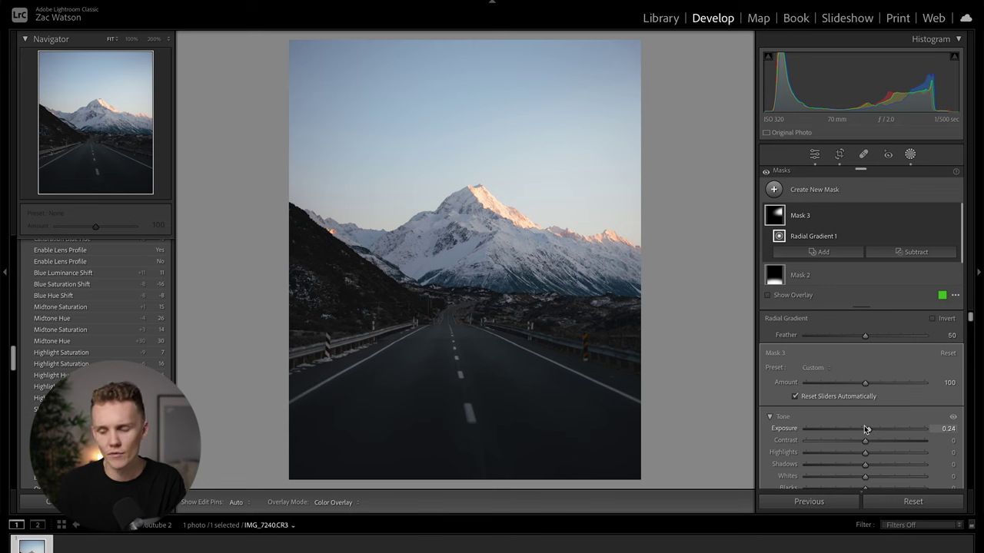
pyautogui.scroll(-10, 853, 434)
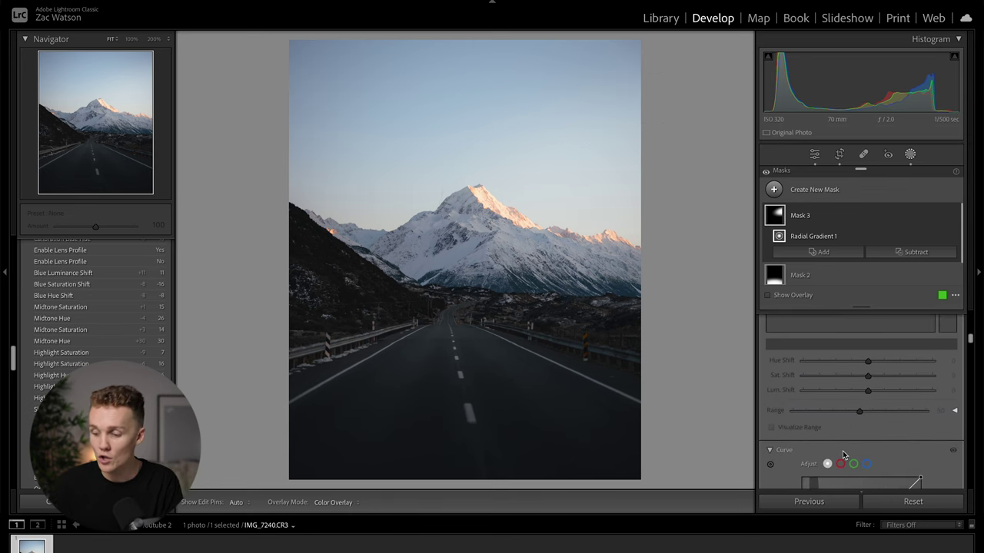
pyautogui.scroll(-10, 865, 415)
pyautogui.scroll(3, 868, 419)
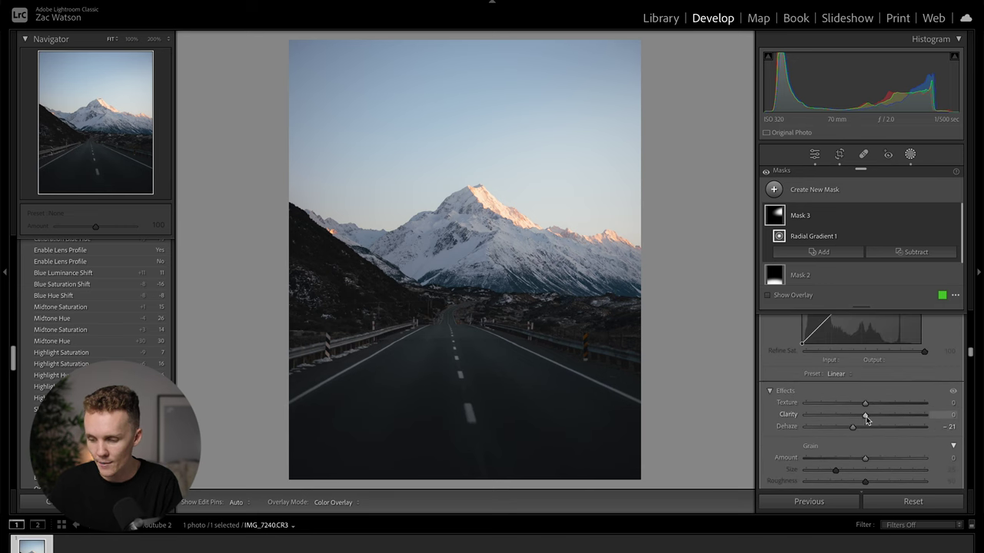
pyautogui.moveTo(863, 420); pyautogui.dragTo(865, 420)
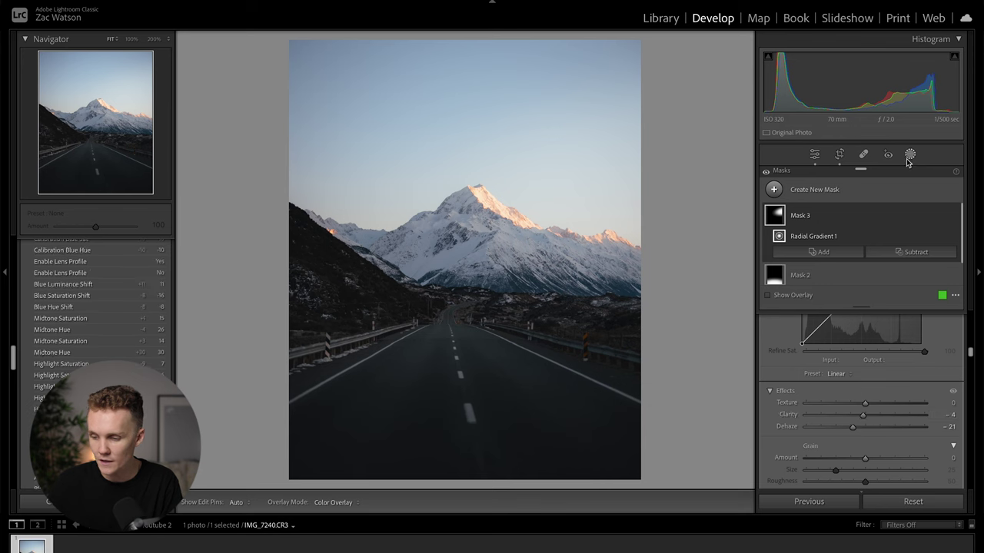
# Leave Masking and boost HSL Orange and Yellow saturation to +25 and +13
pyautogui.click(910, 155)
pyautogui.scroll(15, 901, 307)
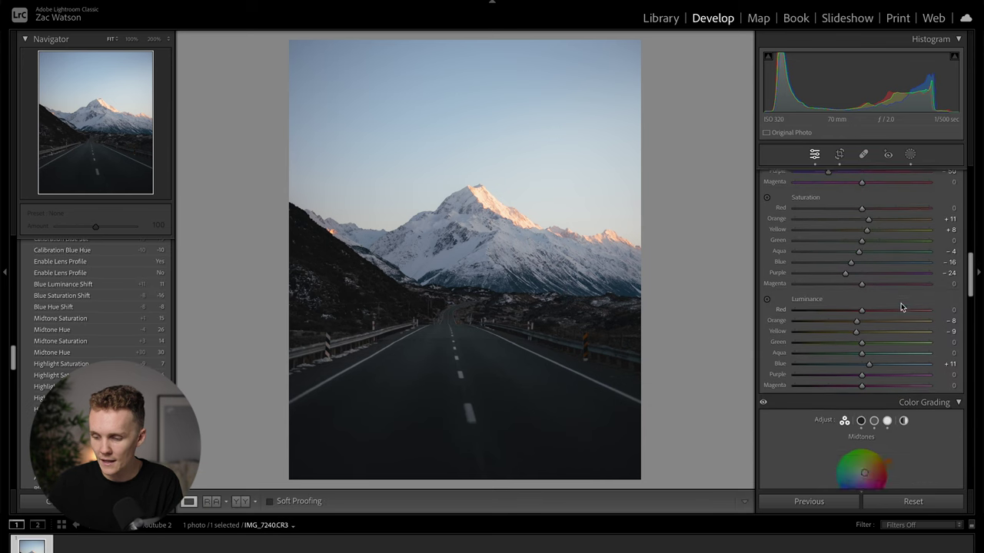
pyautogui.scroll(-10, 902, 307)
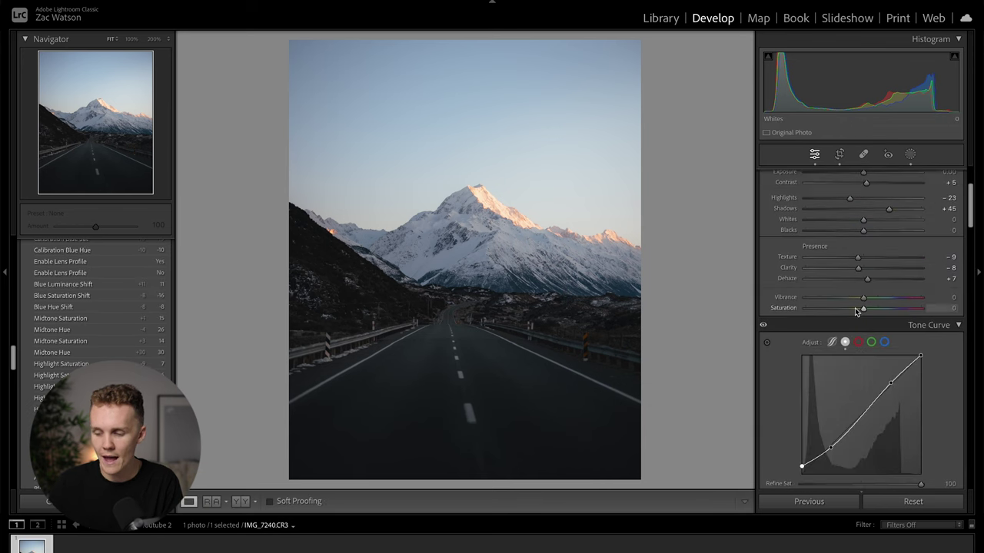
pyautogui.scroll(-5, 855, 311)
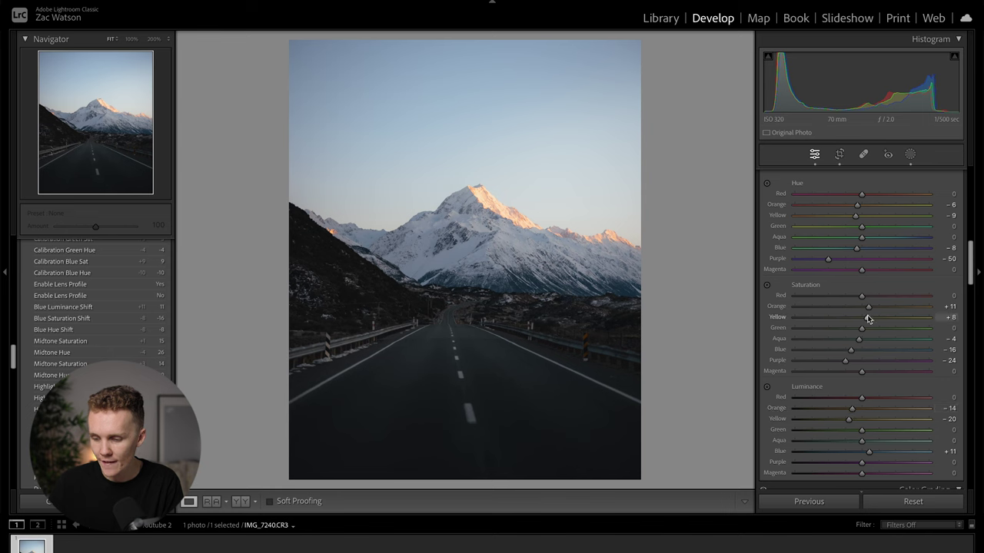
pyautogui.moveTo(868, 320); pyautogui.dragTo(870, 320)
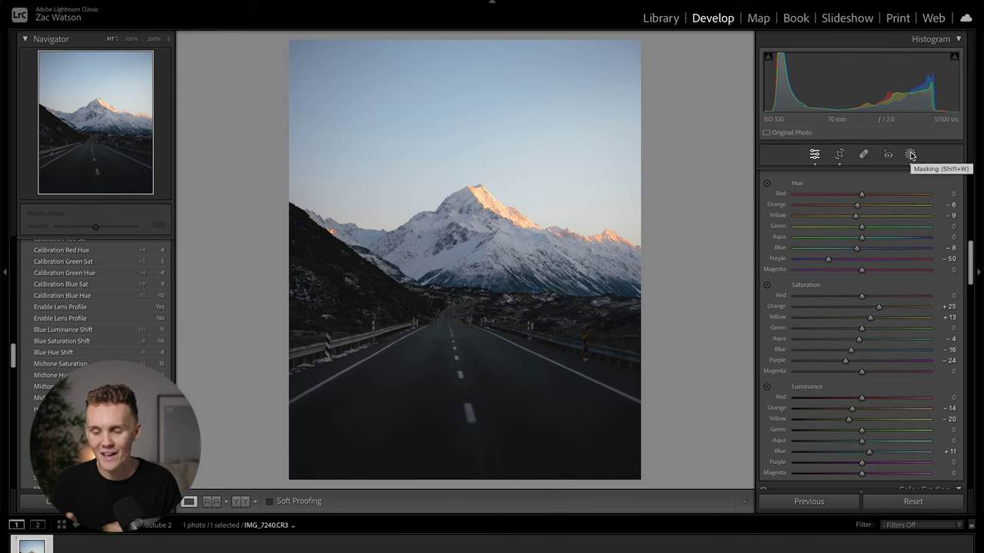
pyautogui.scroll(-1, 858, 346)
pyautogui.scroll(-20, 858, 347)
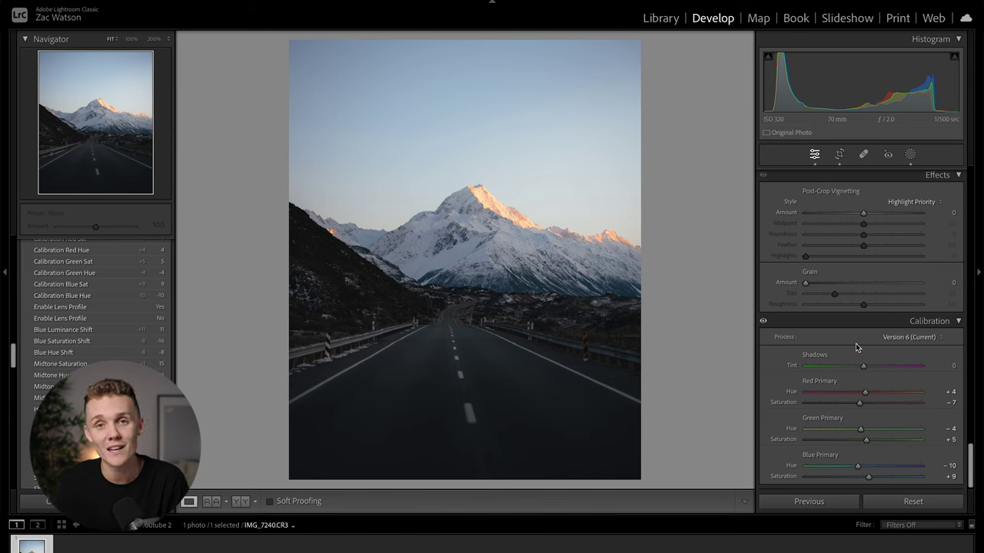
# Set transform Aspect to +37 and trim the 4:5 crop edges to remove blank borders
pyautogui.scroll(5, 856, 348)
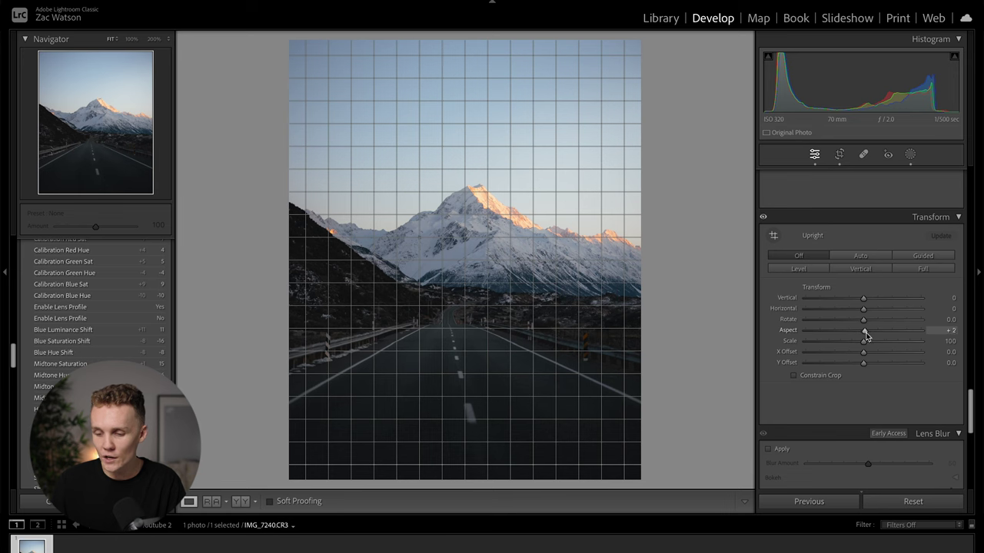
pyautogui.moveTo(865, 333); pyautogui.dragTo(886, 333)
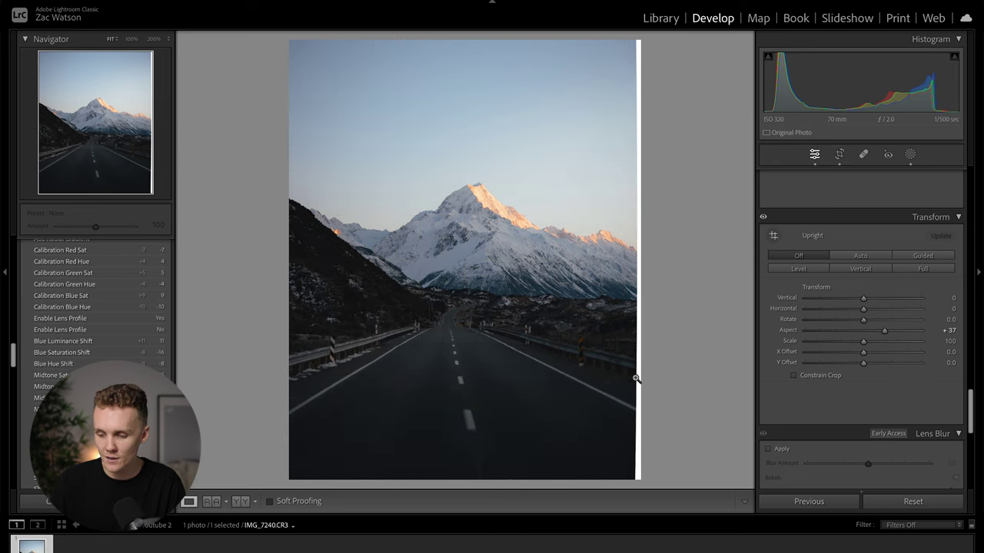
pyautogui.click(839, 154)
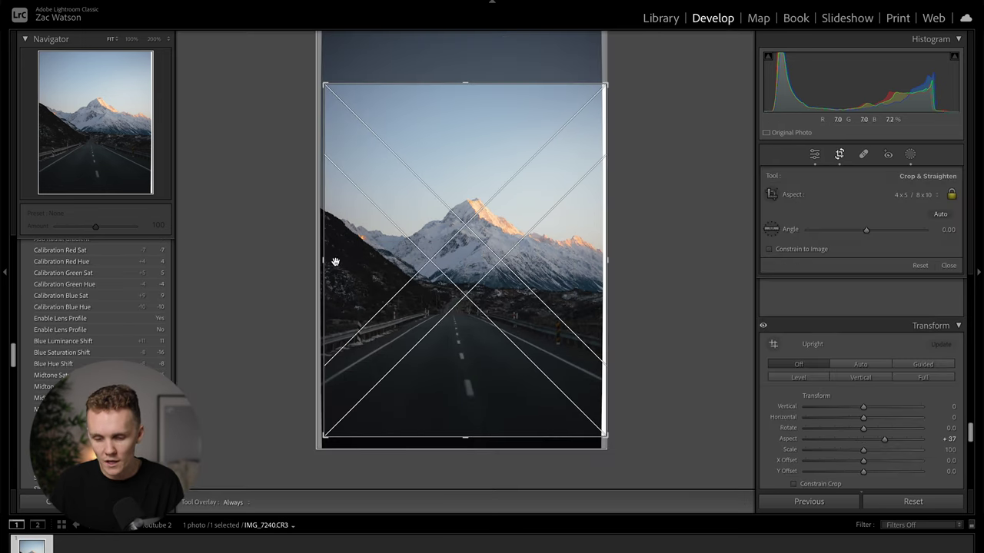
pyautogui.moveTo(323, 262); pyautogui.dragTo(327, 264)
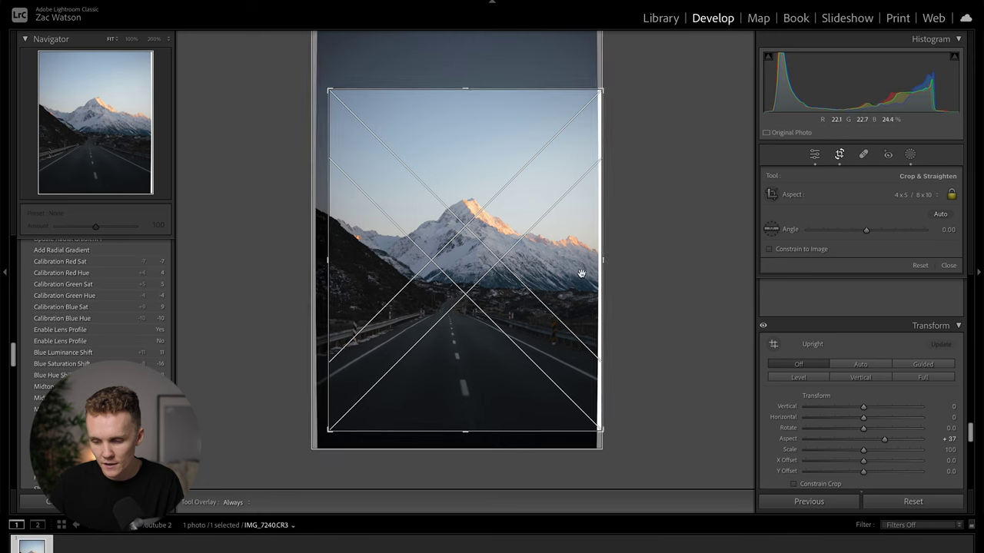
pyautogui.moveTo(603, 260); pyautogui.dragTo(600, 259)
pyautogui.press('\\')
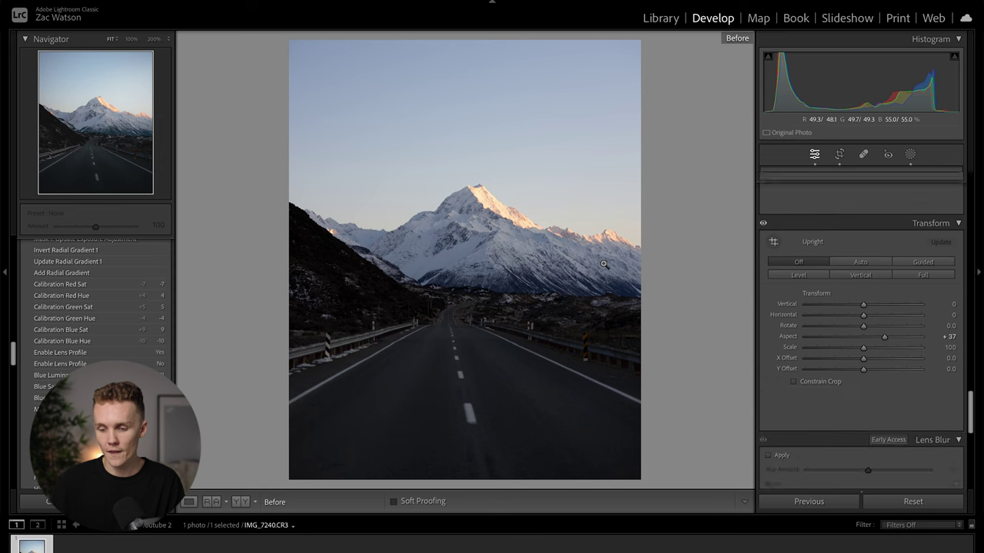
pyautogui.press('\\')
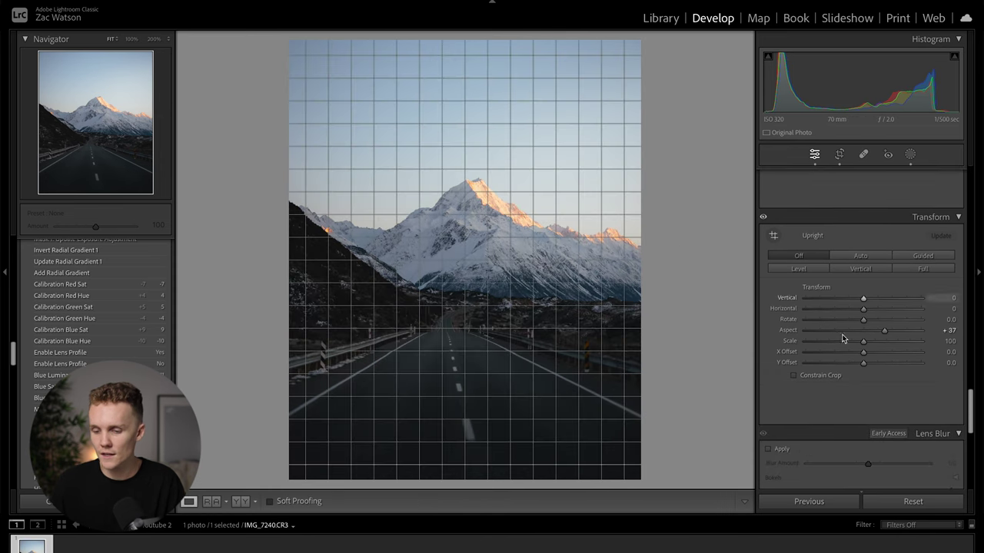
# Recheck the 4:5 crop with a diagonal guide overlay and compare before and after
pyautogui.scroll(10, 853, 230)
pyautogui.click(841, 154)
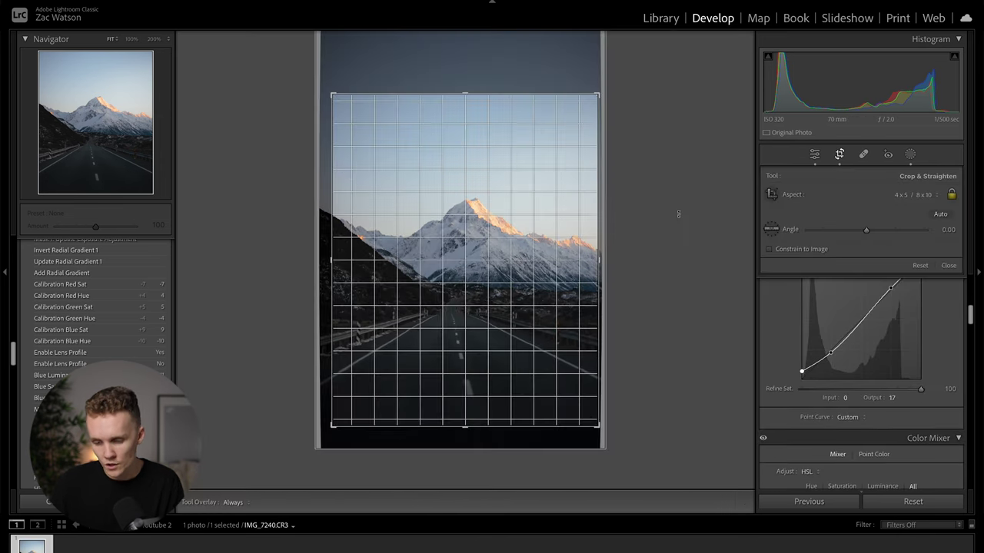
pyautogui.press('r')
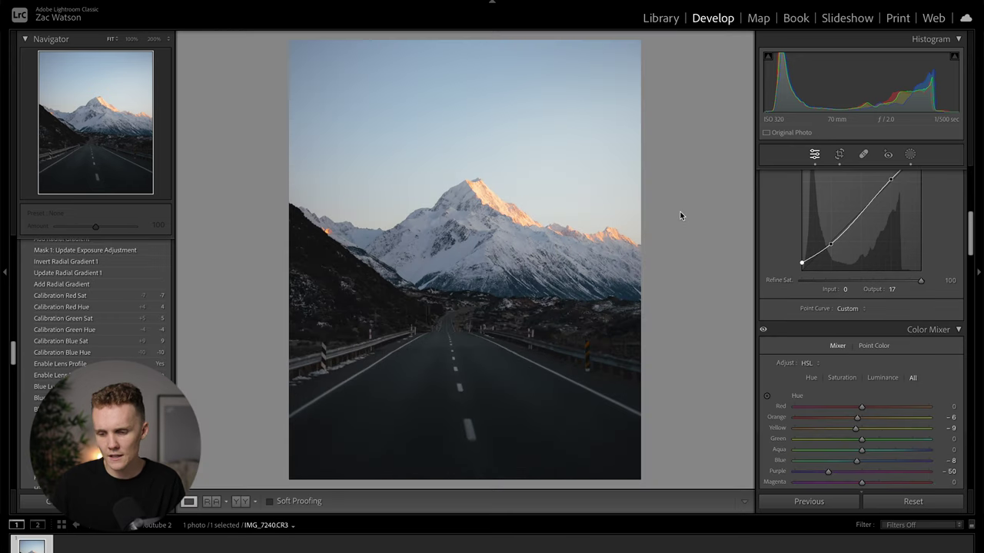
pyautogui.press('\\')
pyautogui.press('\\')
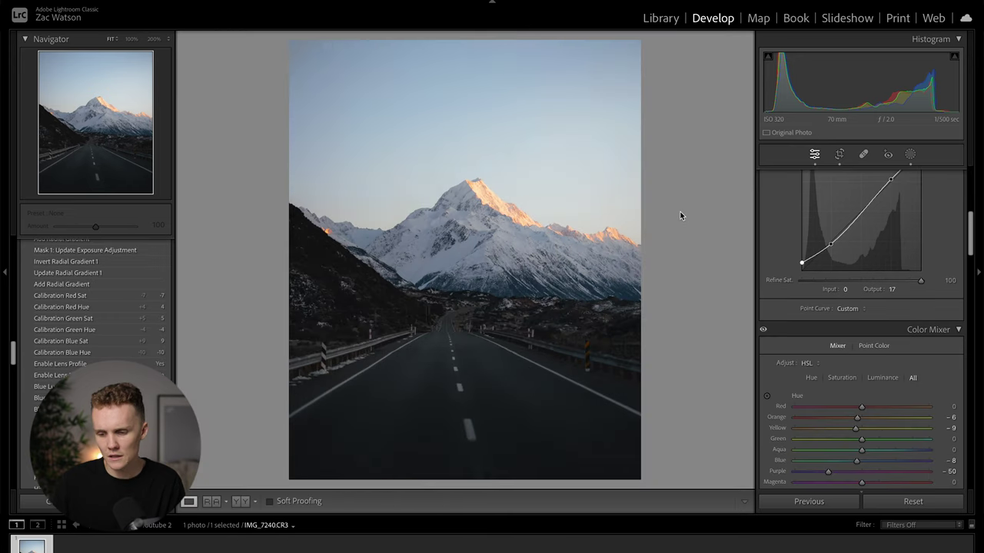
pyautogui.click(843, 154)
pyautogui.press('o')
pyautogui.press('r')
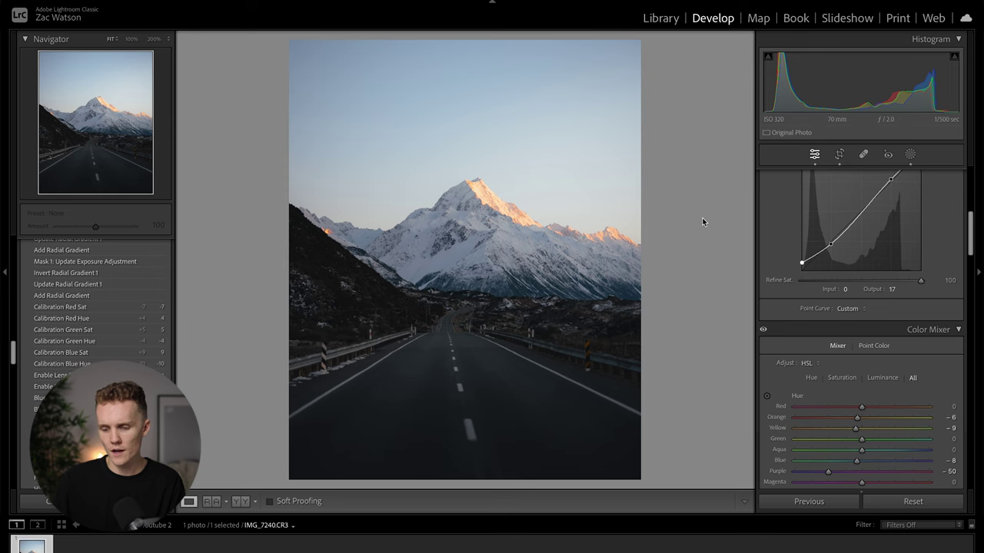
pyautogui.press('\\')
pyautogui.press('\\')
pyautogui.press('\\')
pyautogui.press('\\')
# Add Mask 4, an inverted radial gradient over mountain and road, darkening edges to −0.64 exposure
pyautogui.scroll(10, 837, 308)
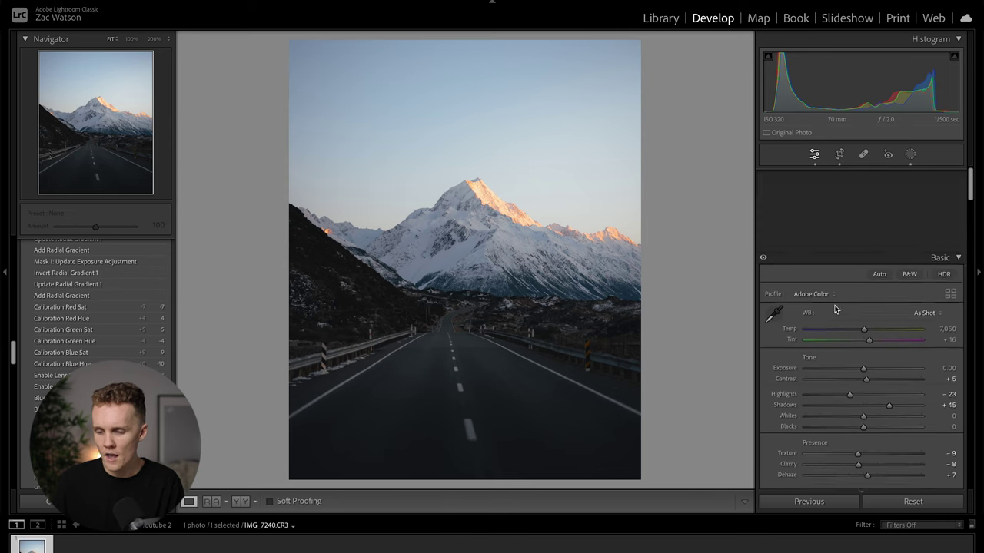
pyautogui.hotkey('shift', 'w')
pyautogui.click(774, 189)
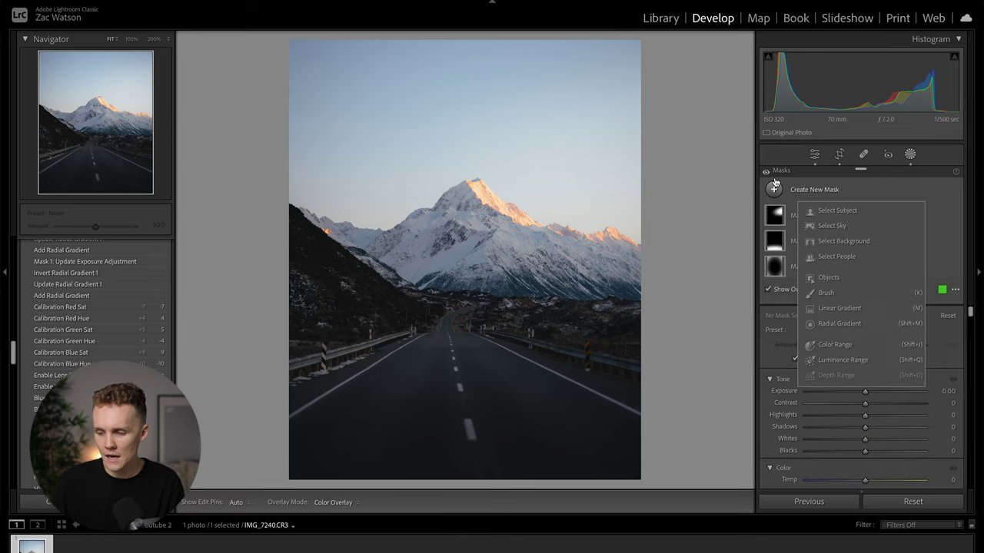
pyautogui.click(821, 323)
pyautogui.moveTo(422, 235); pyautogui.dragTo(560, 427)
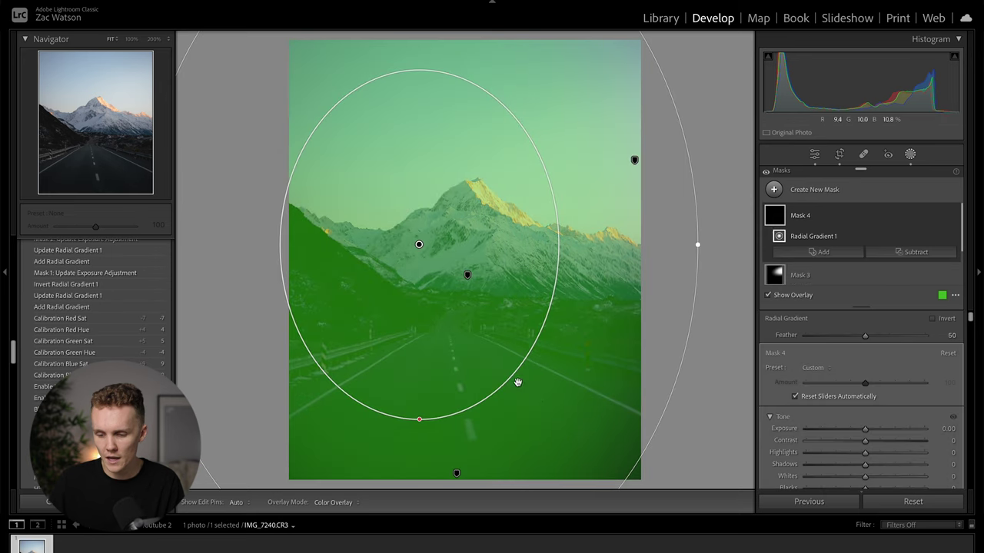
pyautogui.moveTo(518, 382)
pyautogui.mouseDown()
pyautogui.moveTo(558, 402)
pyautogui.moveTo(563, 417)
pyautogui.mouseUp()
pyautogui.click(932, 318)
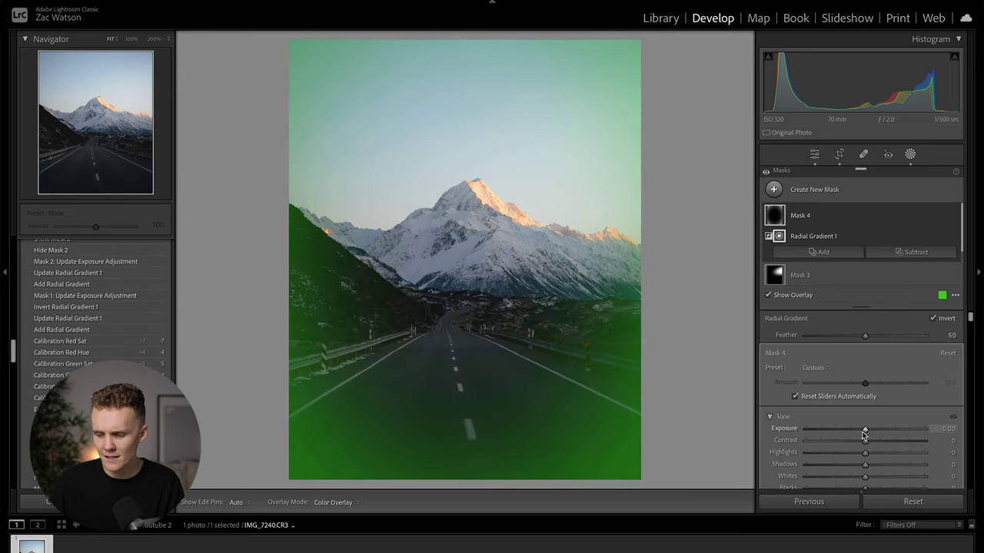
pyautogui.moveTo(865, 429); pyautogui.dragTo(858, 430)
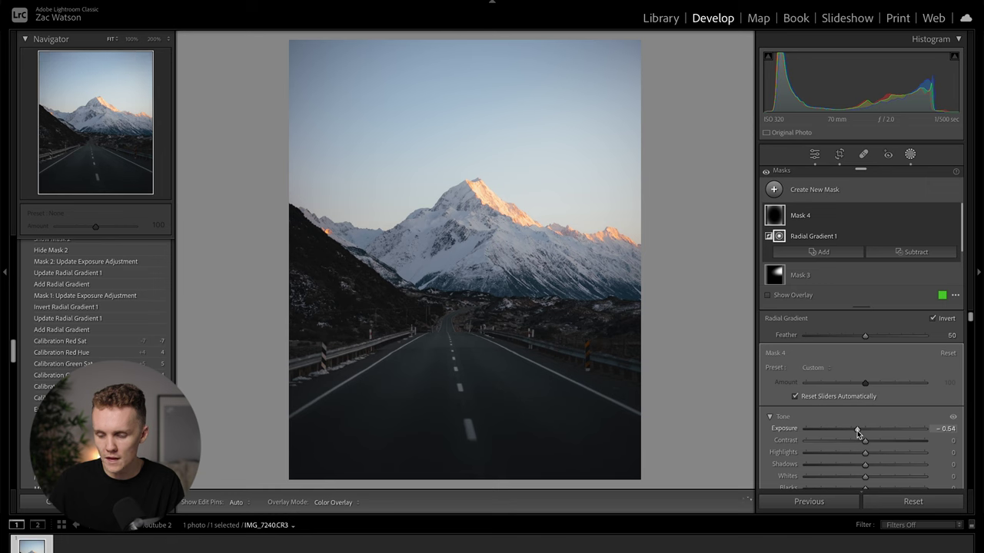
pyautogui.press('Escape')
pyautogui.press('\\')
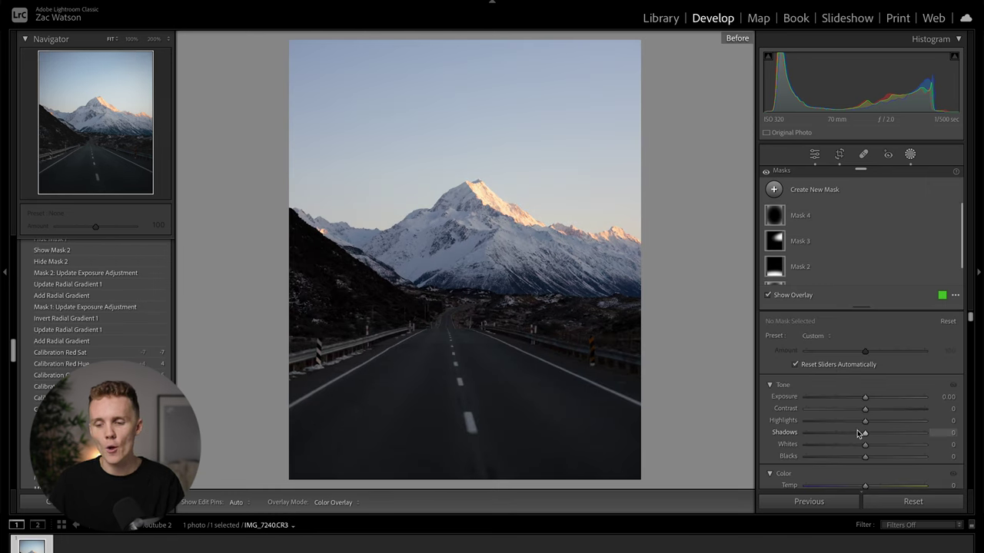
pyautogui.press('\\')
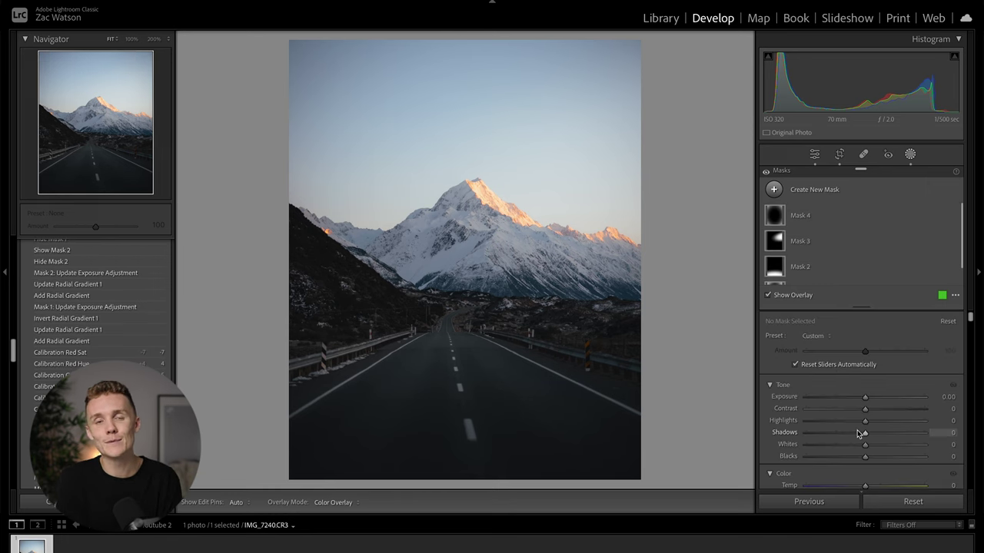